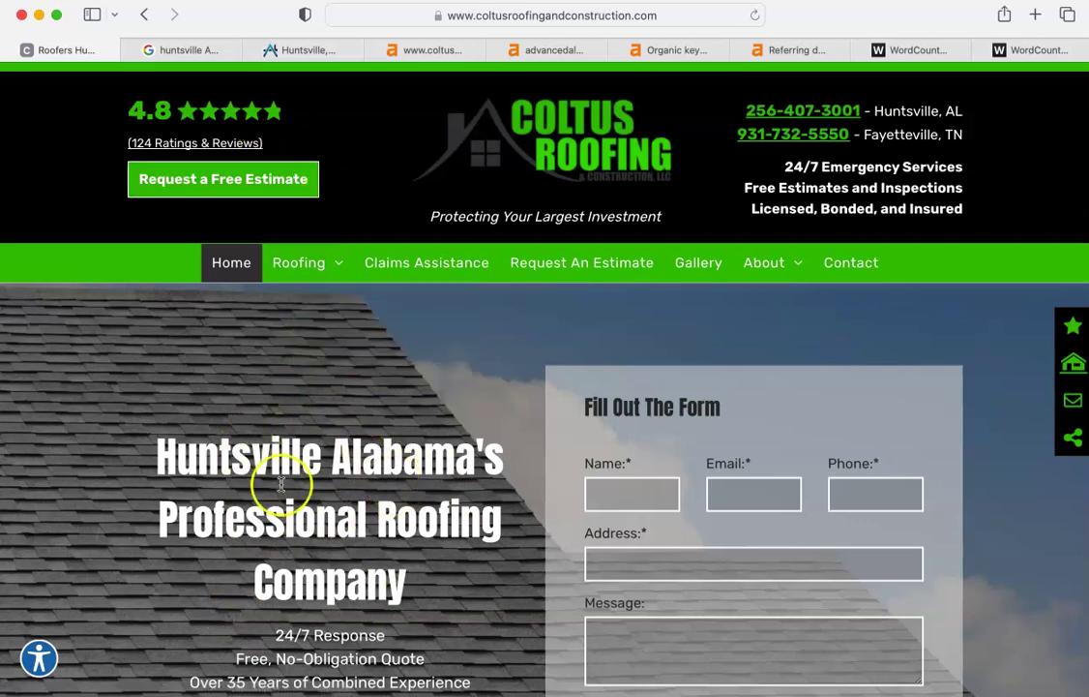
Review the Coltus Roofing homepage from the hero section through services, project photos and customer reviews
scroll(376, 535, down, 15)
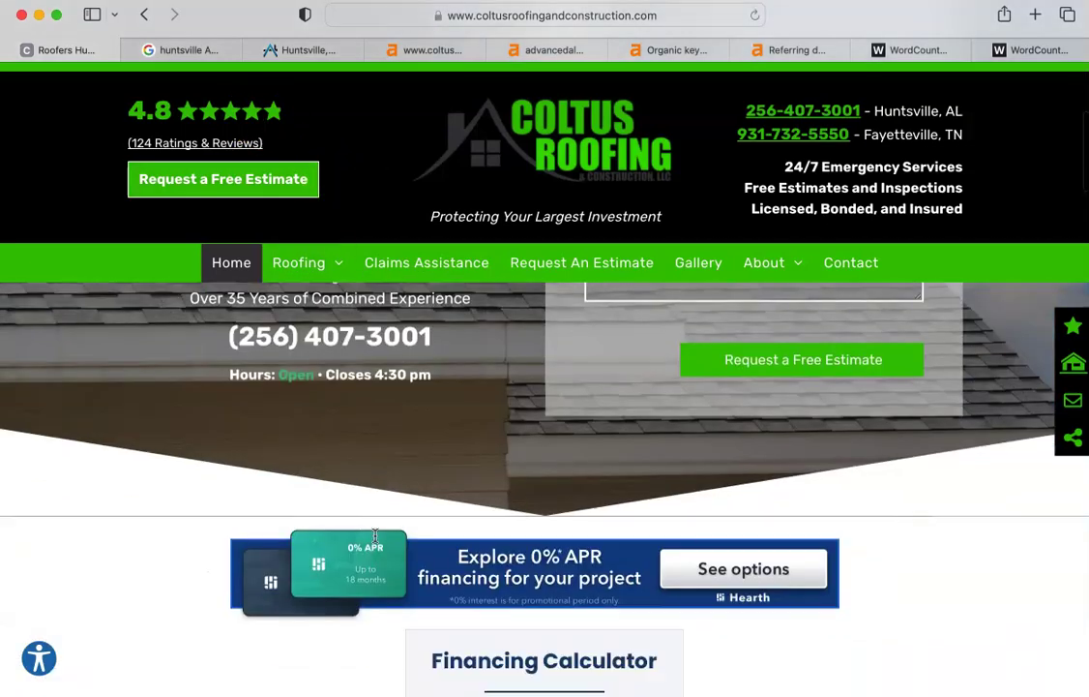
scroll(375, 535, down, 15)
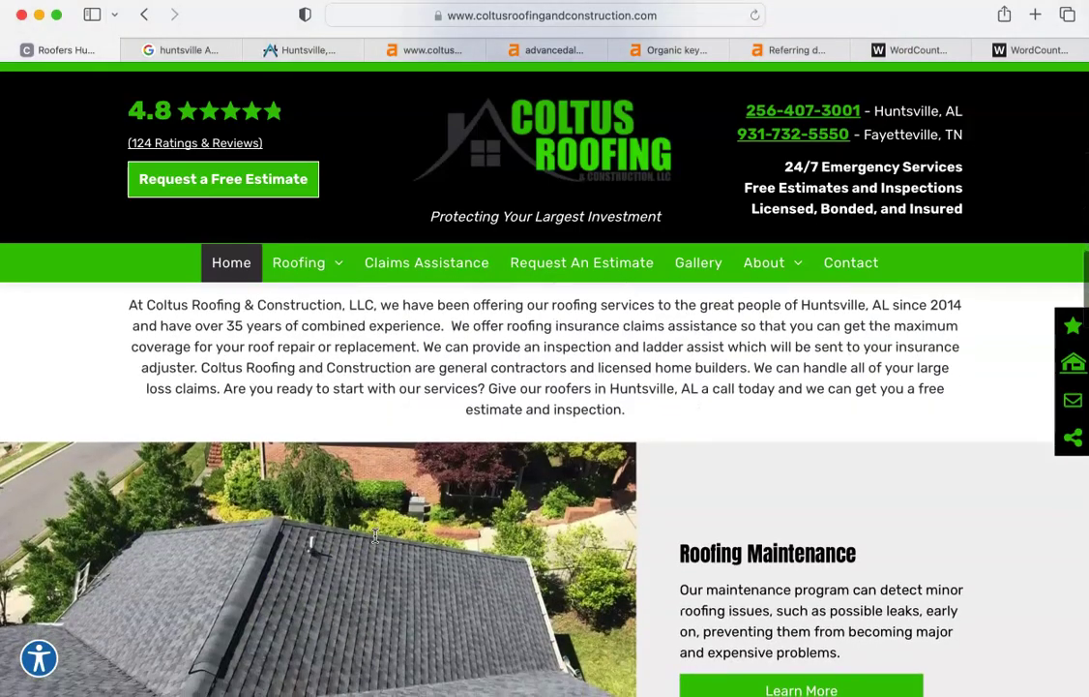
scroll(375, 536, up, 3)
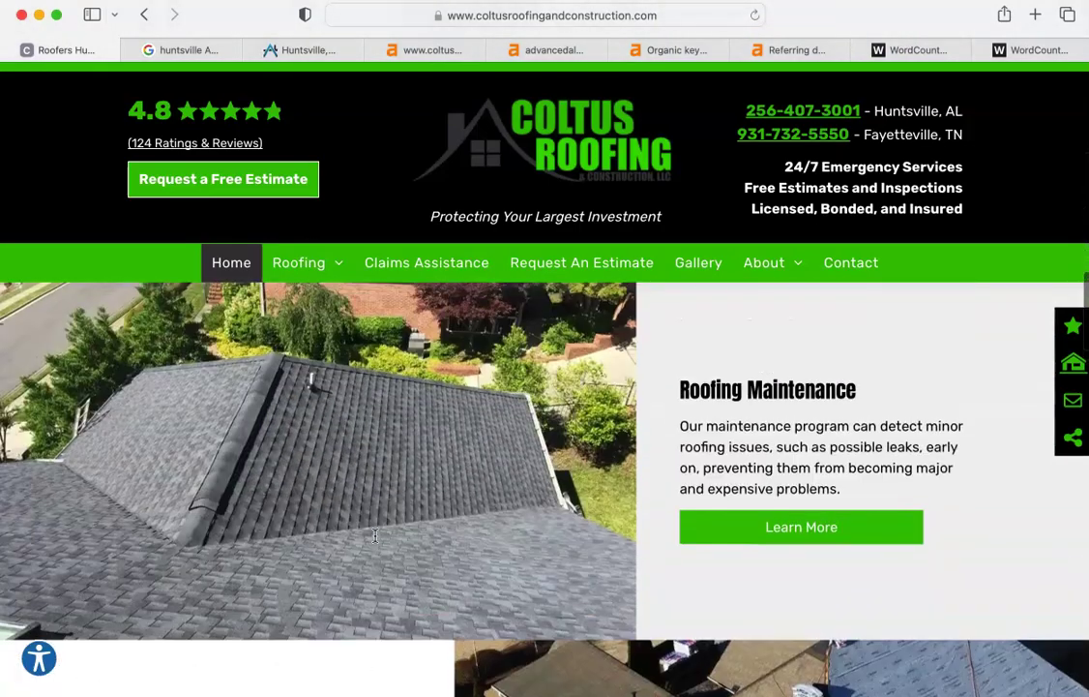
scroll(376, 535, down, 15)
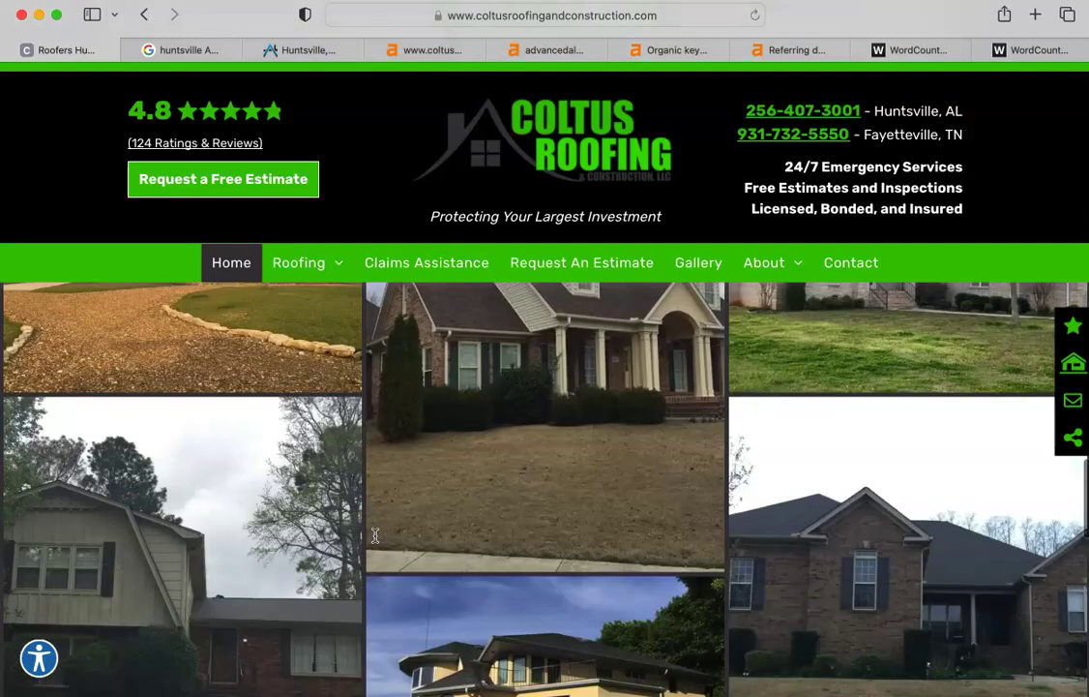
scroll(375, 535, down, 3)
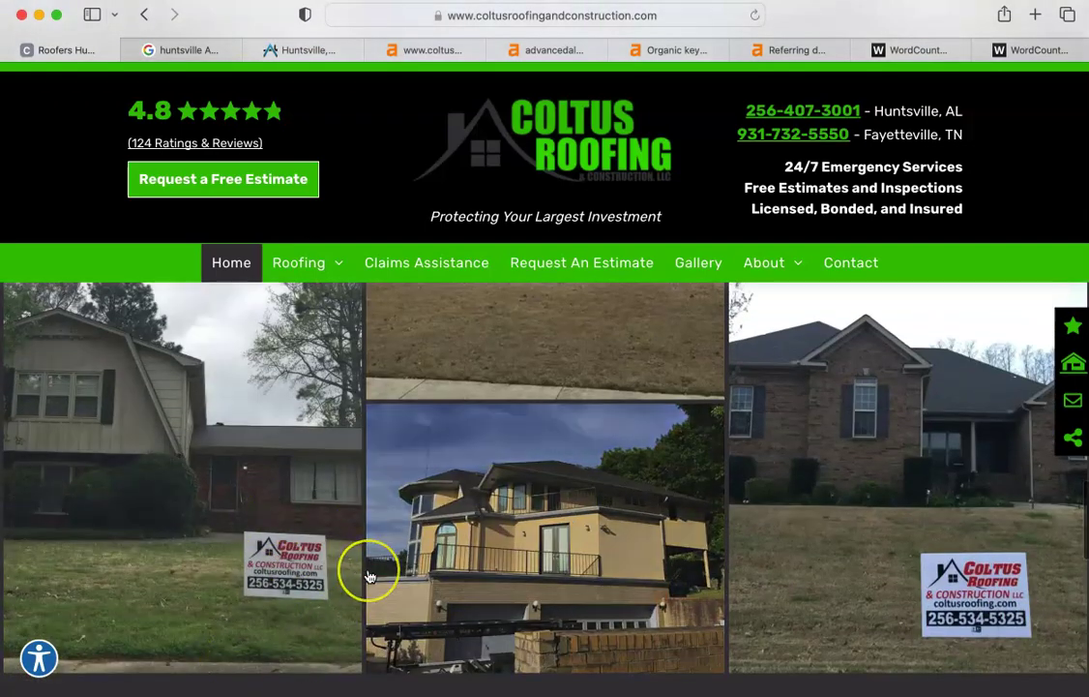
scroll(369, 576, down, 5)
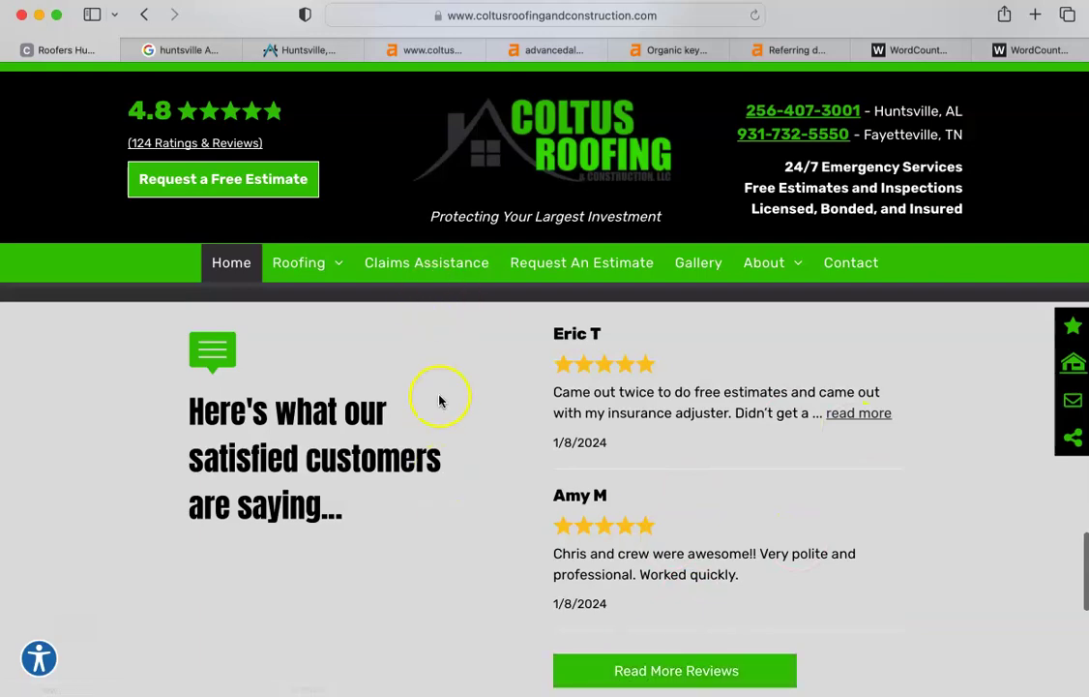
scroll(438, 399, down, 10)
scroll(438, 400, up, 15)
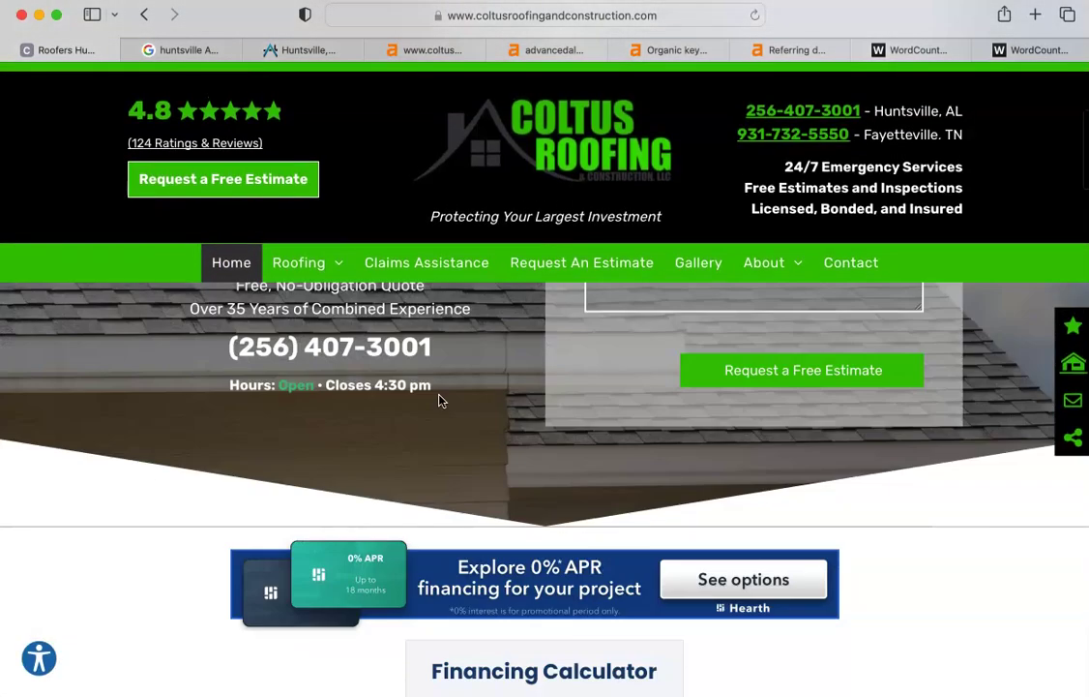
scroll(438, 399, up, 5)
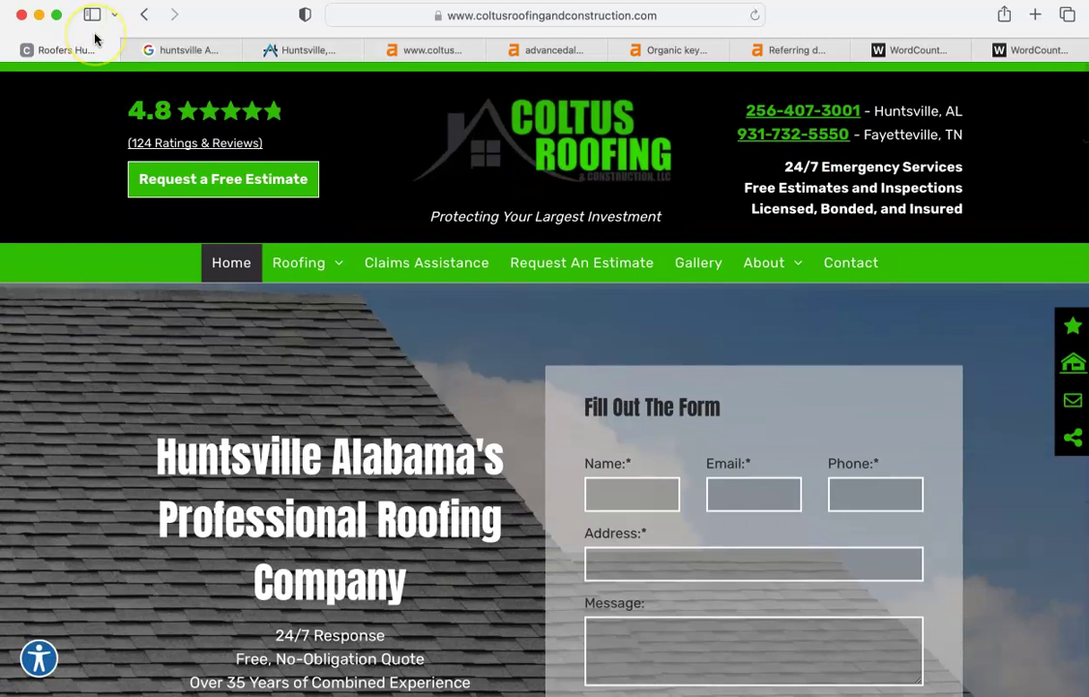
Examine the Google results for "huntsville AL roofers", covering the sponsored listings and the map's Businesses section
click(182, 50)
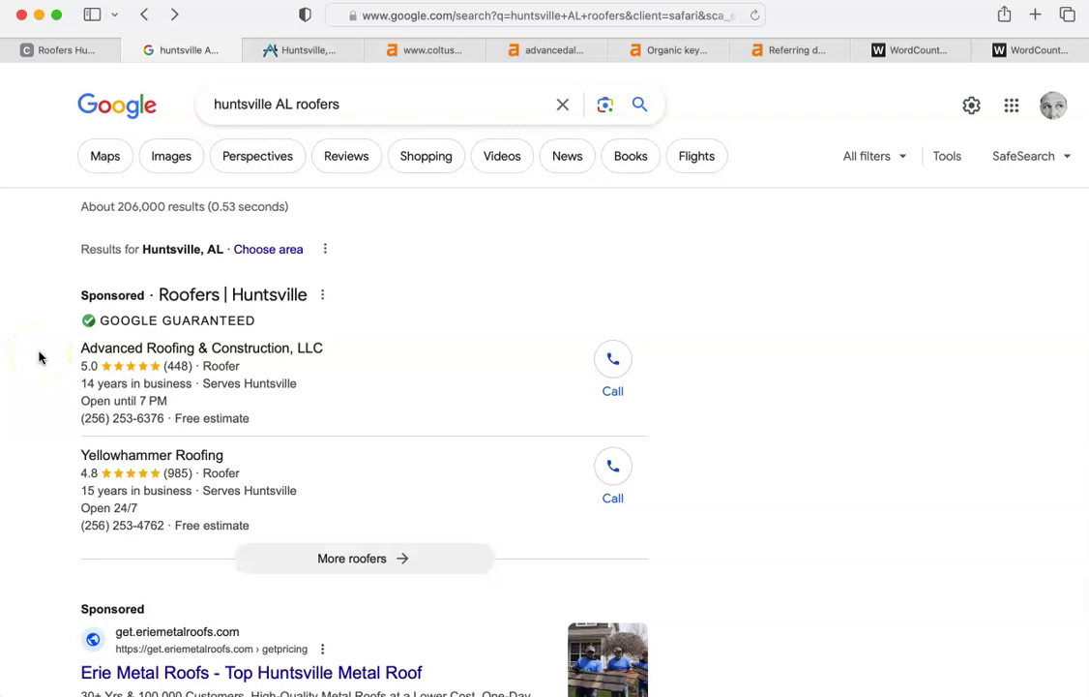
scroll(38, 358, down, 5)
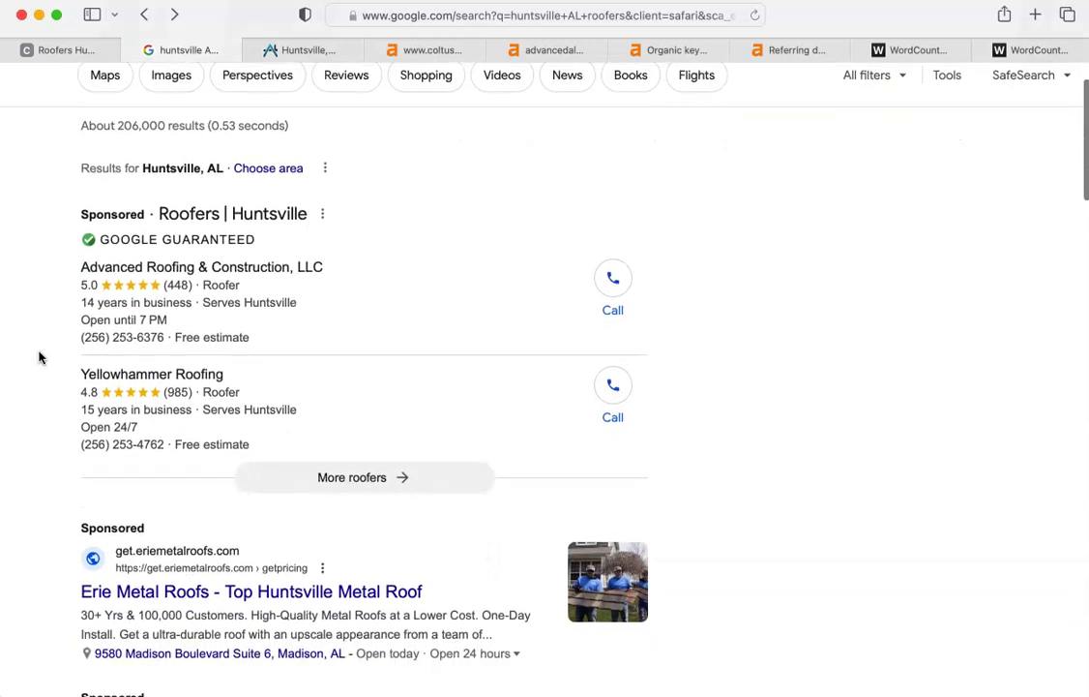
scroll(39, 358, down, 7)
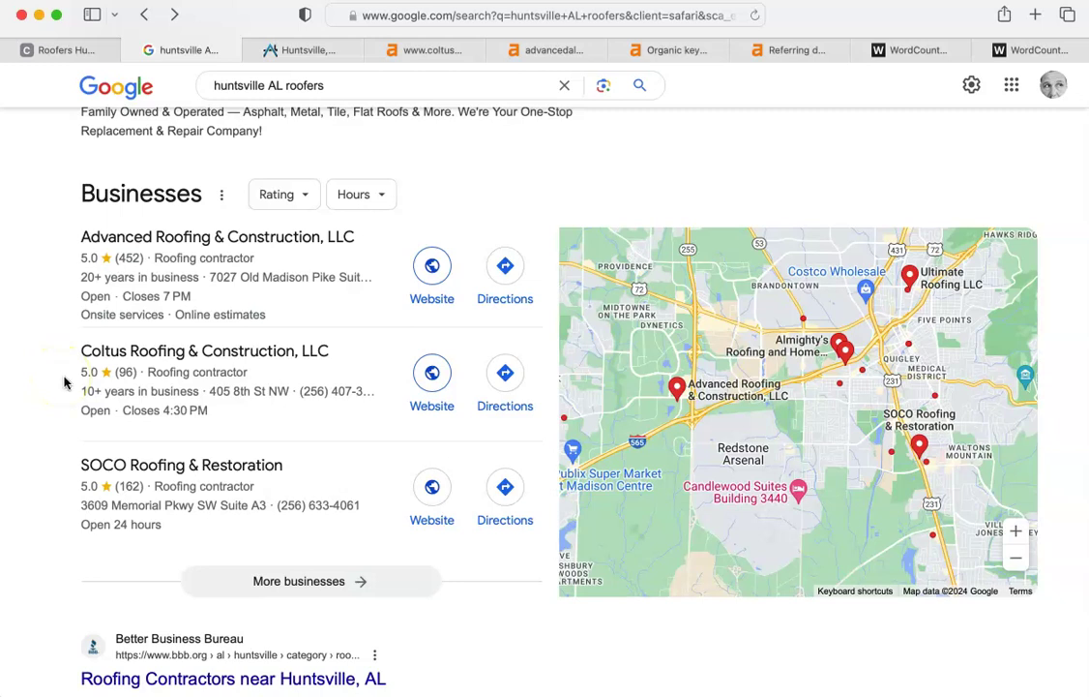
mouse_move(652, 387)
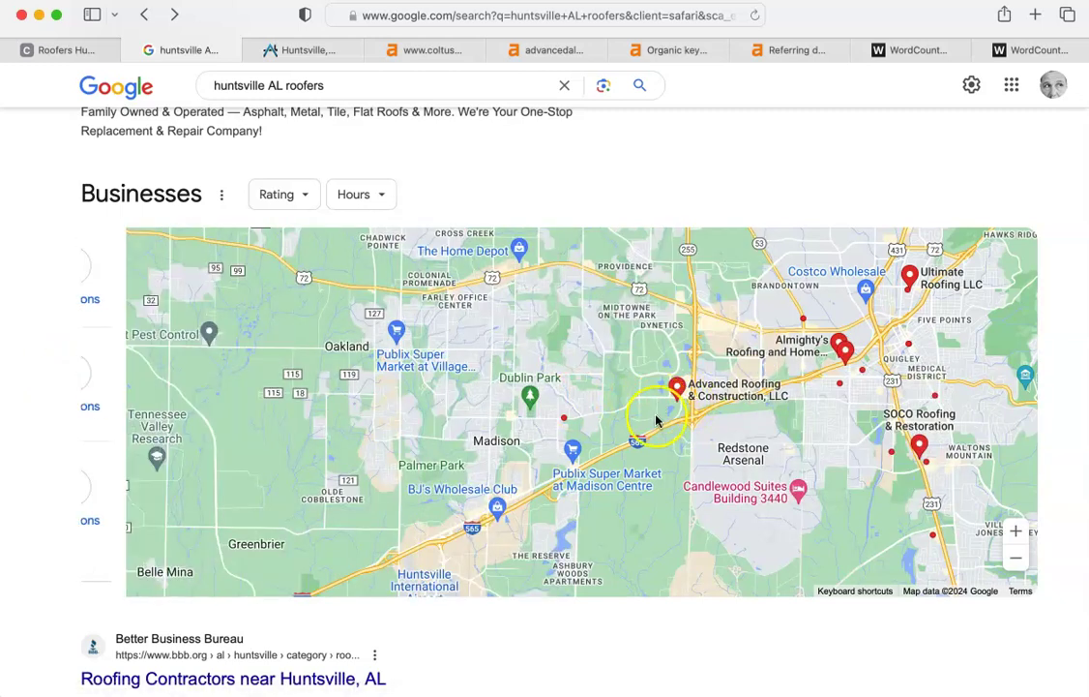
mouse_move(181, 380)
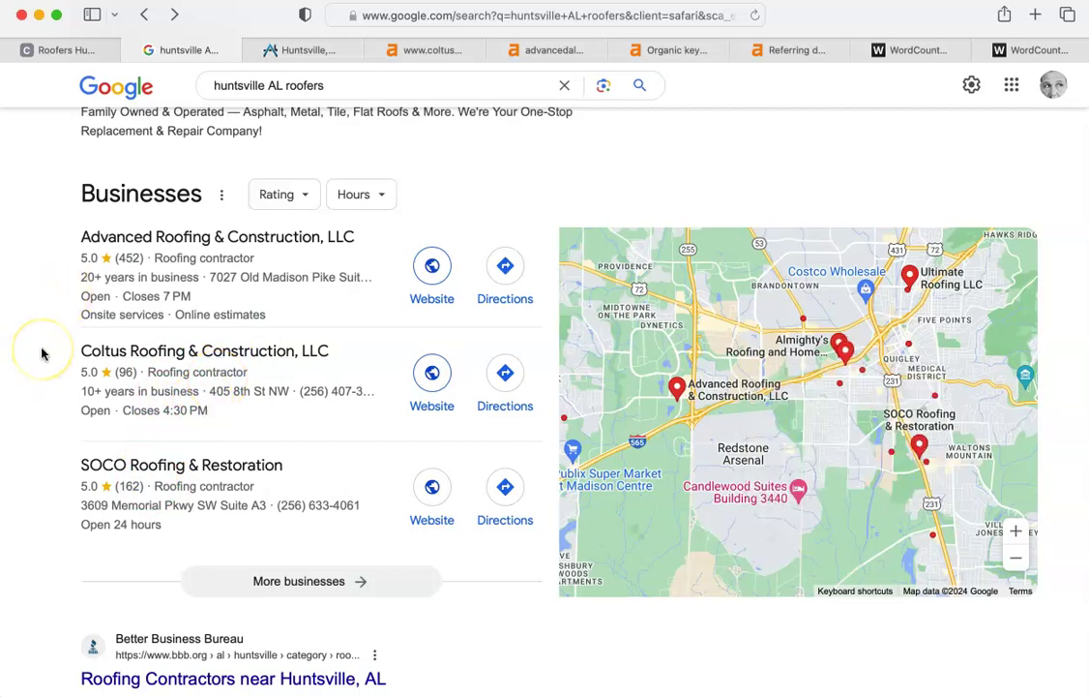
scroll(41, 354, down, 8)
scroll(41, 354, up, 8)
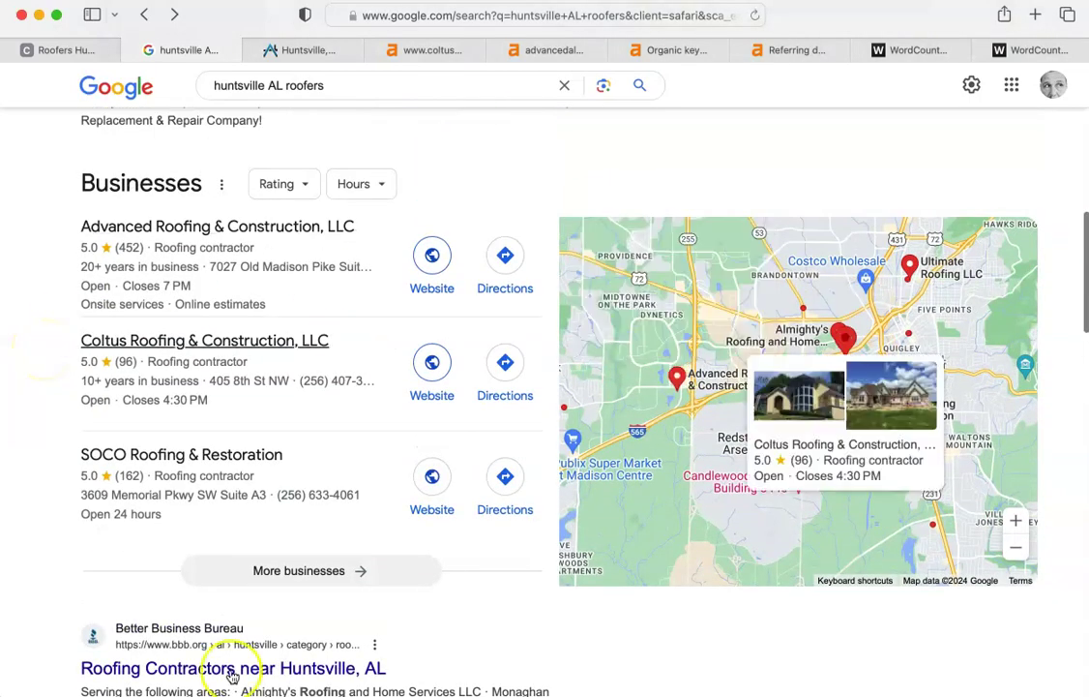
scroll(49, 150, up, 8)
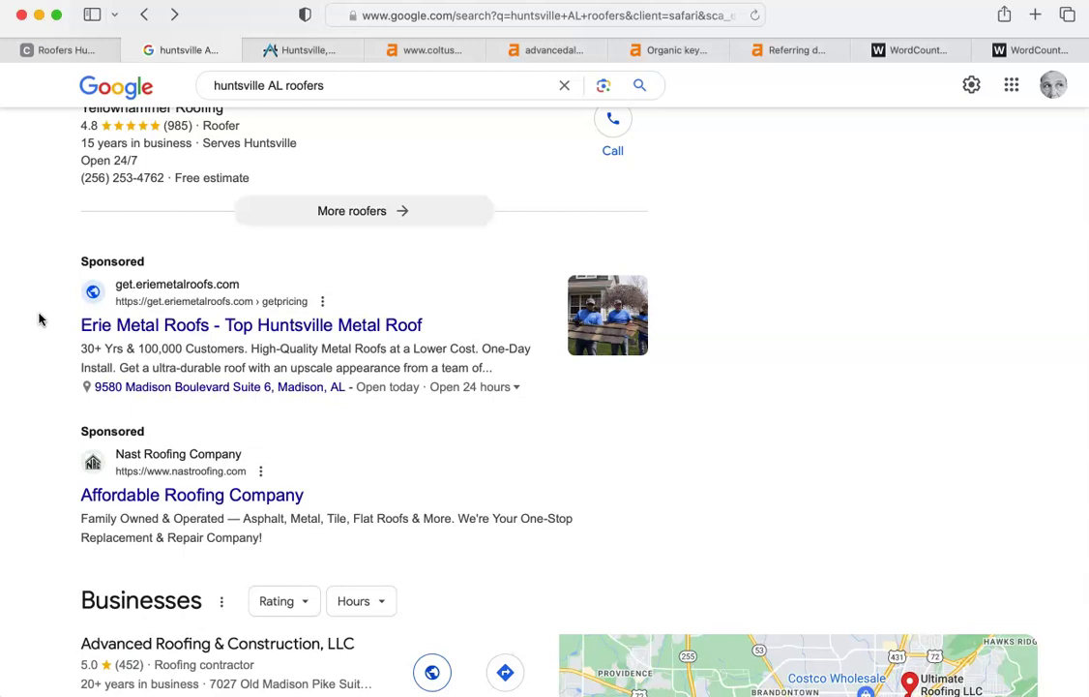
scroll(39, 320, down, 5)
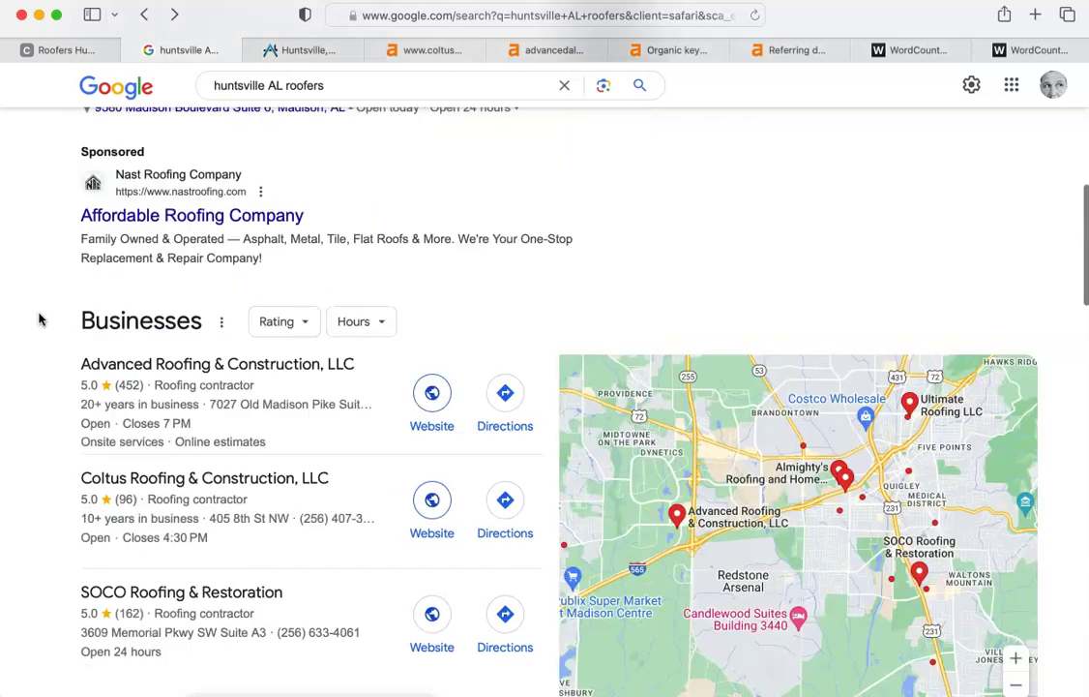
click(142, 327)
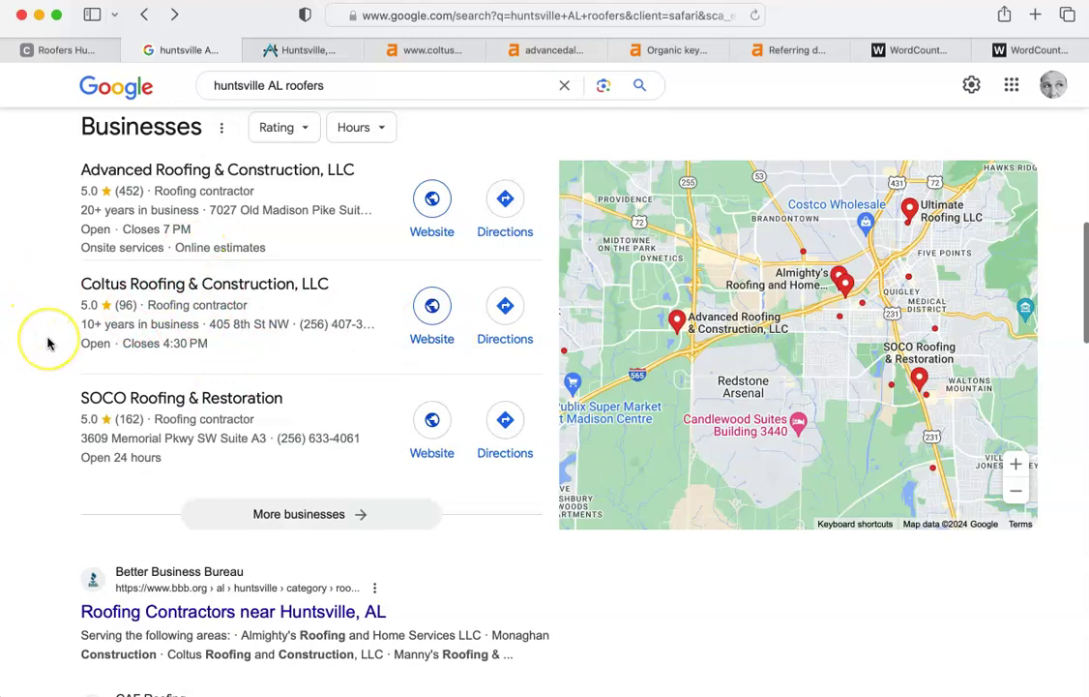
Examine the organic results below the map listings, separating directory sites from actual roofing companies
scroll(48, 343, down, 8)
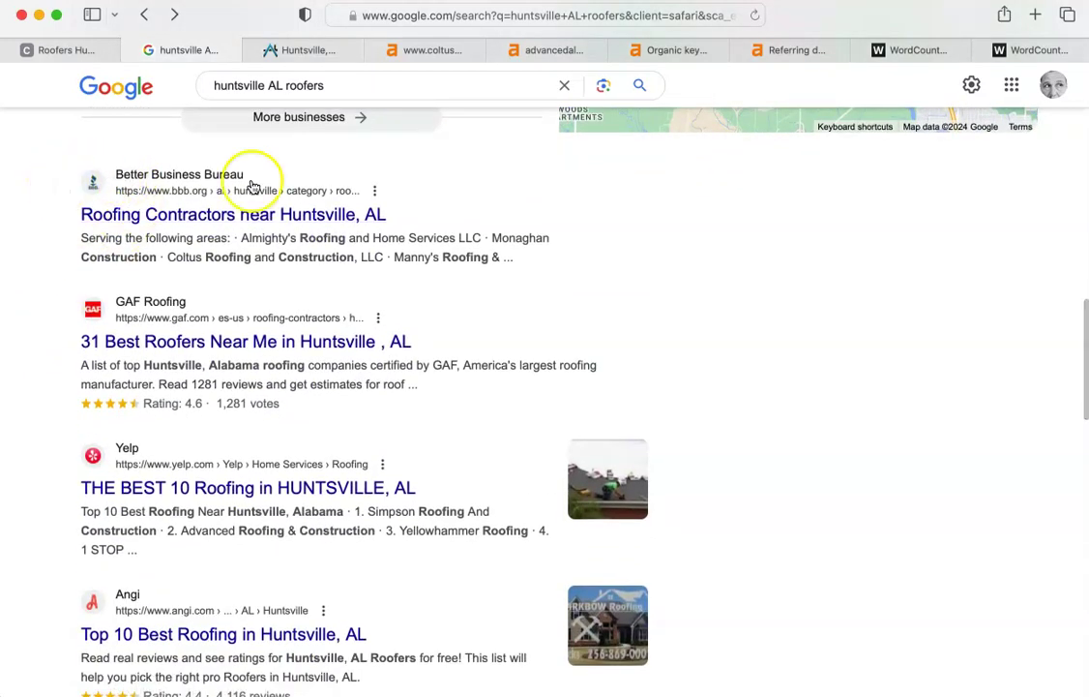
scroll(290, 198, up, 2)
scroll(194, 193, down, 2)
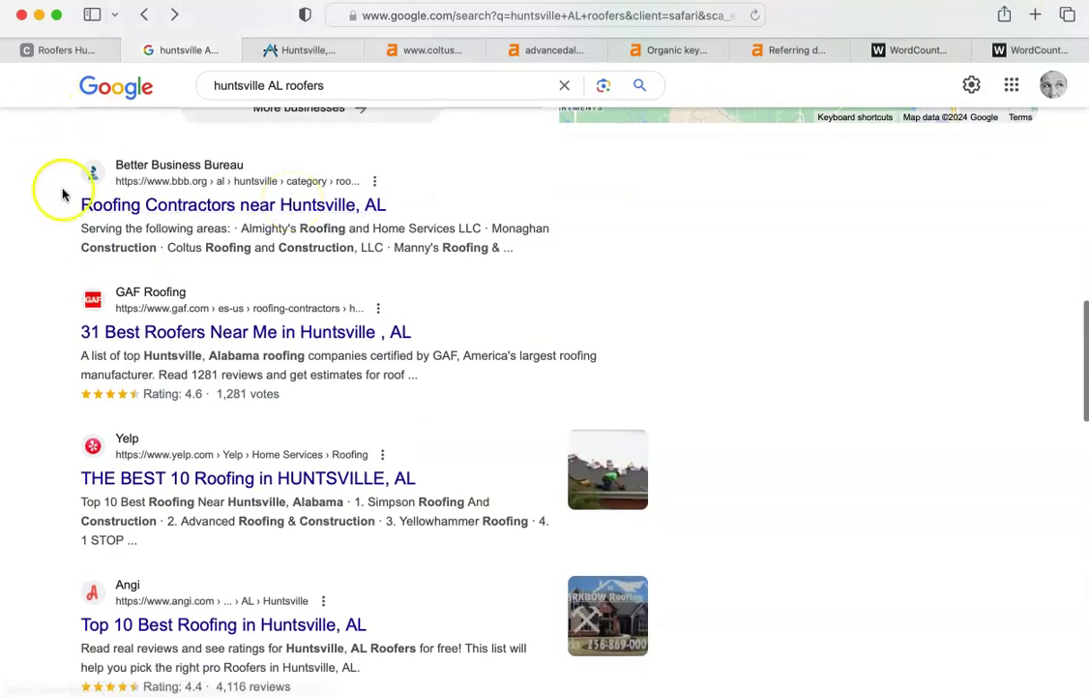
scroll(37, 285, down, 1)
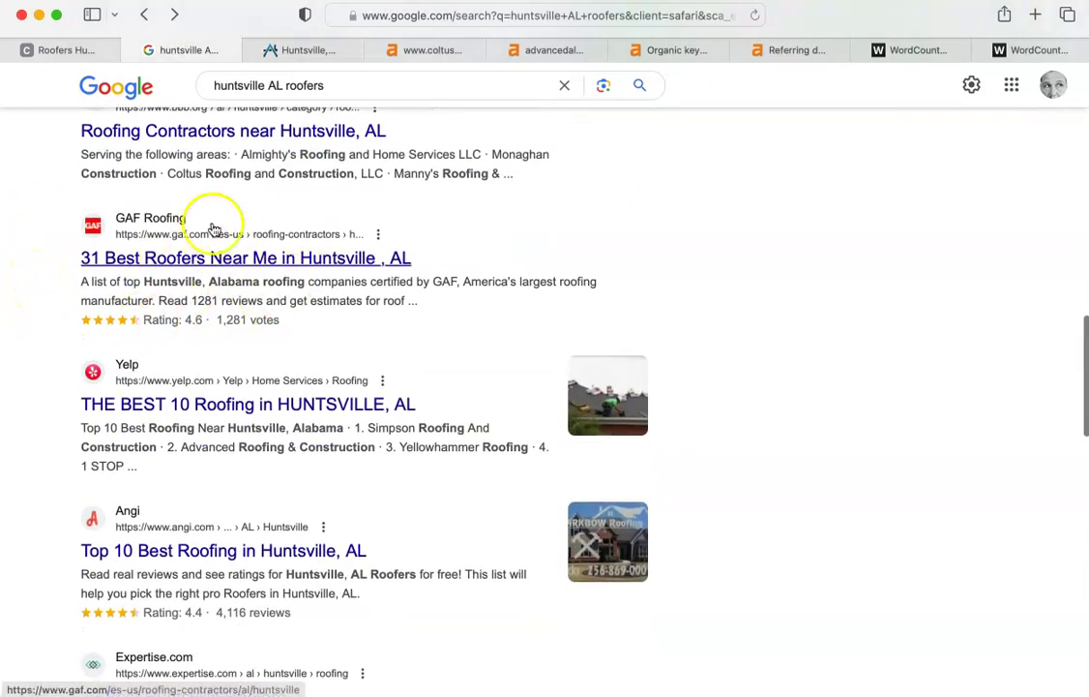
scroll(15, 439, down, 5)
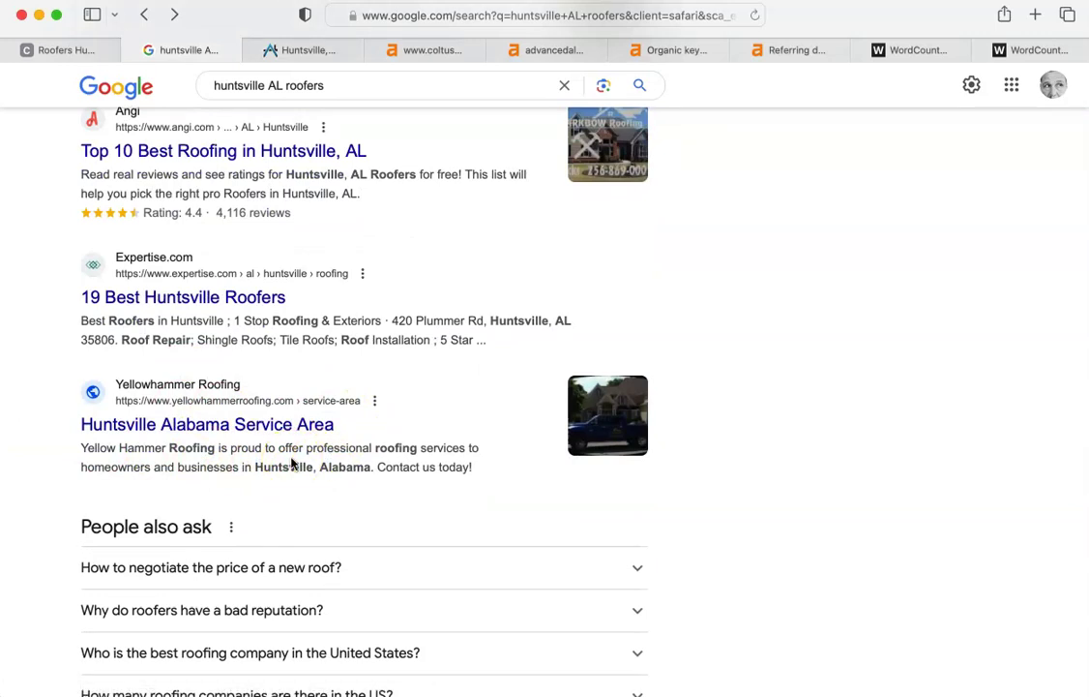
scroll(291, 465, up, 10)
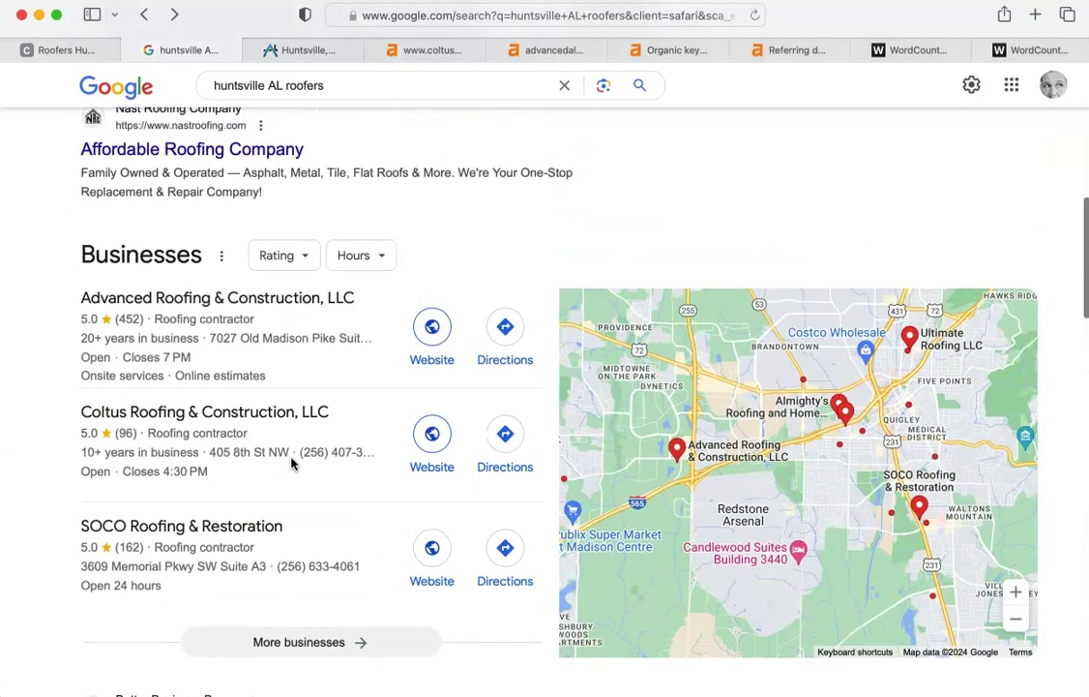
scroll(291, 464, down, 5)
scroll(292, 461, up, 1)
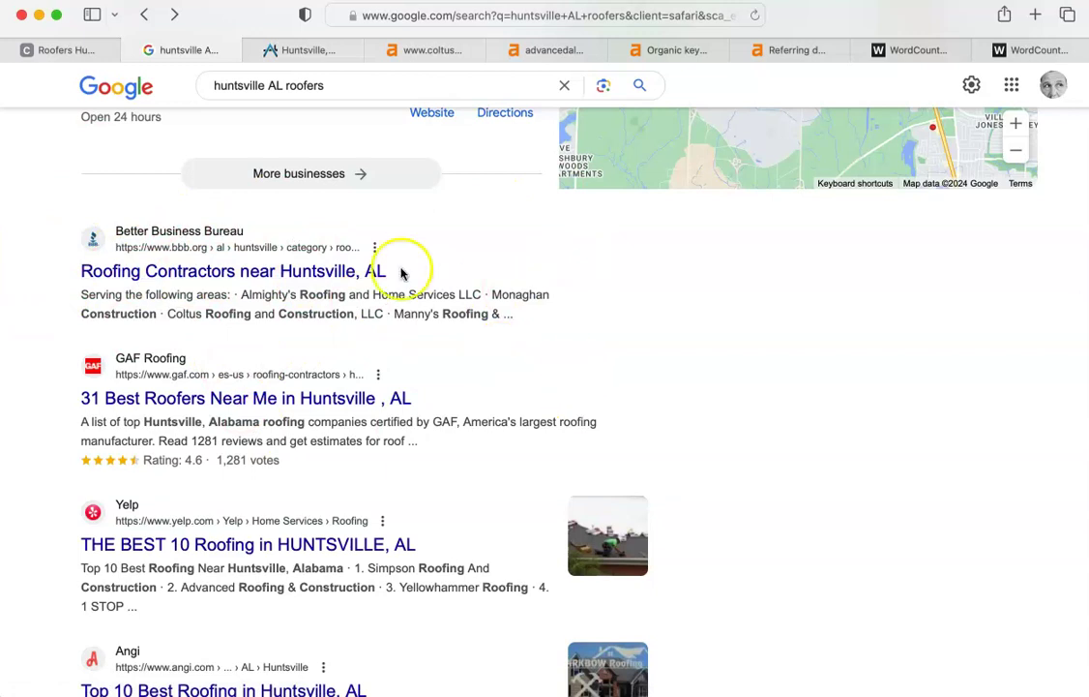
Copy all text from the Coltus Roofing homepage and paste it into the first WordCounter page
click(68, 49)
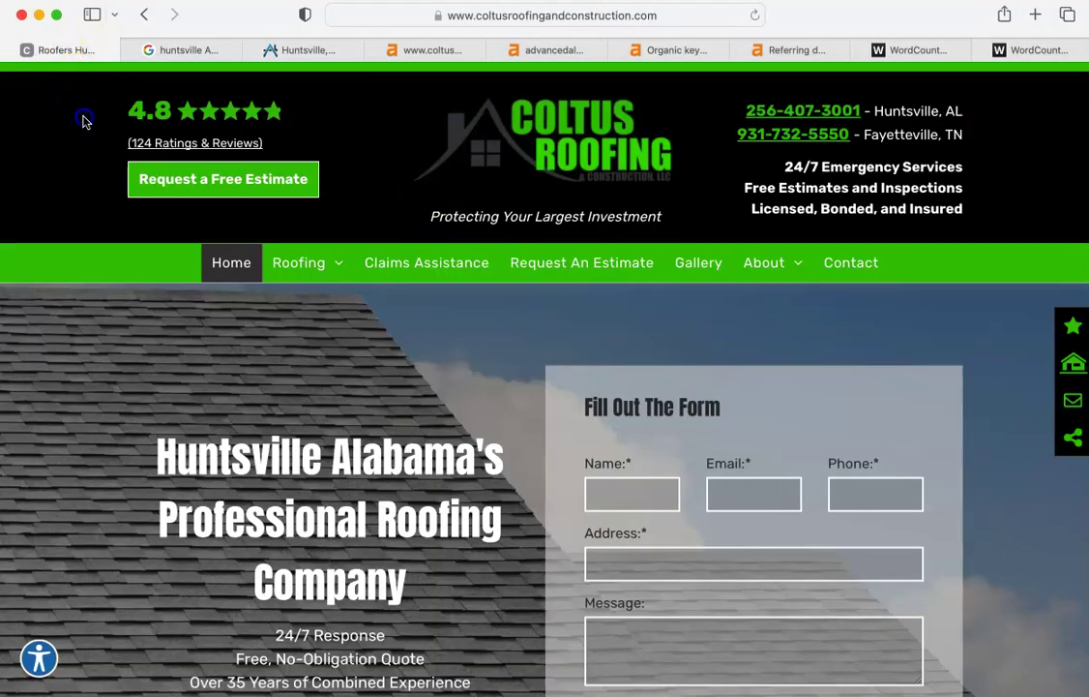
key(super+a)
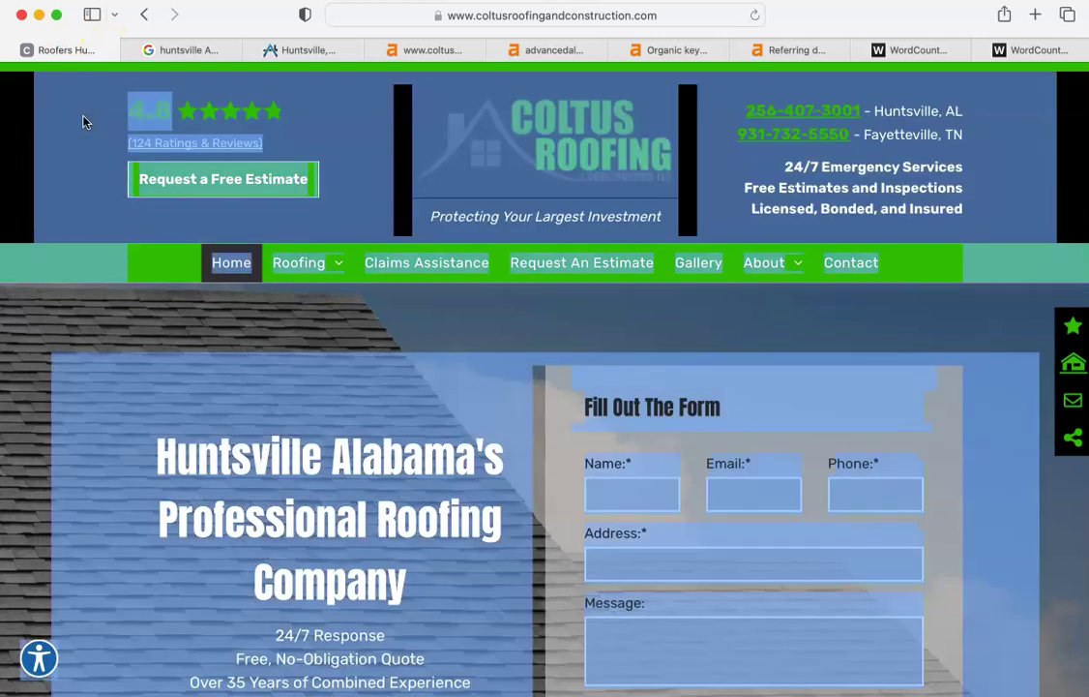
click(902, 49)
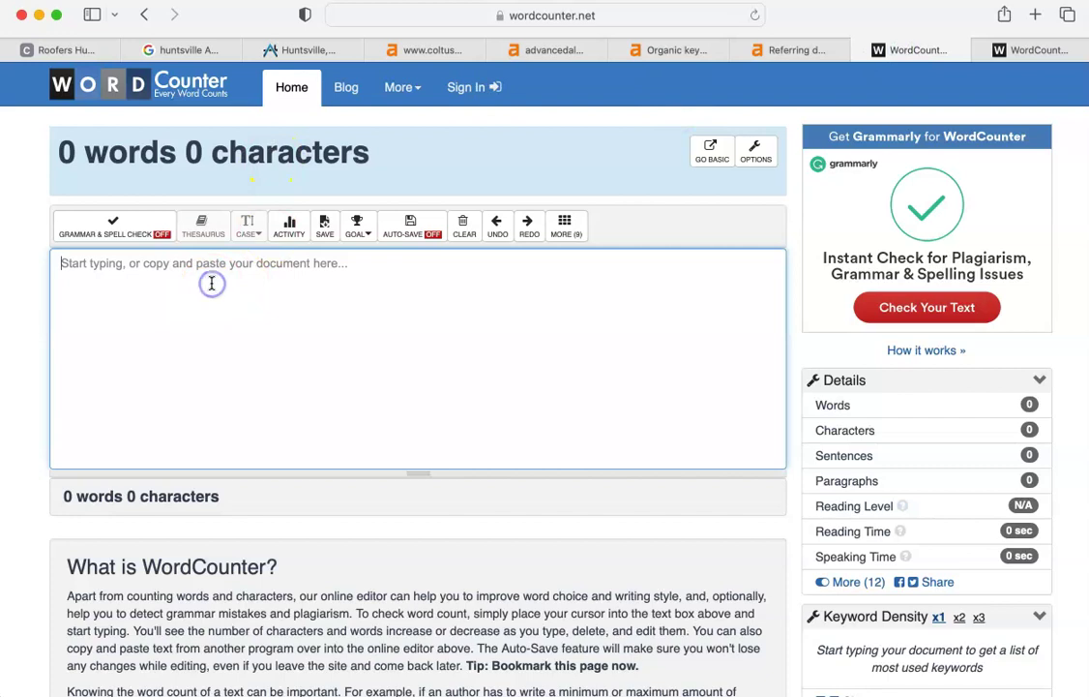
click(211, 282)
key(super+v)
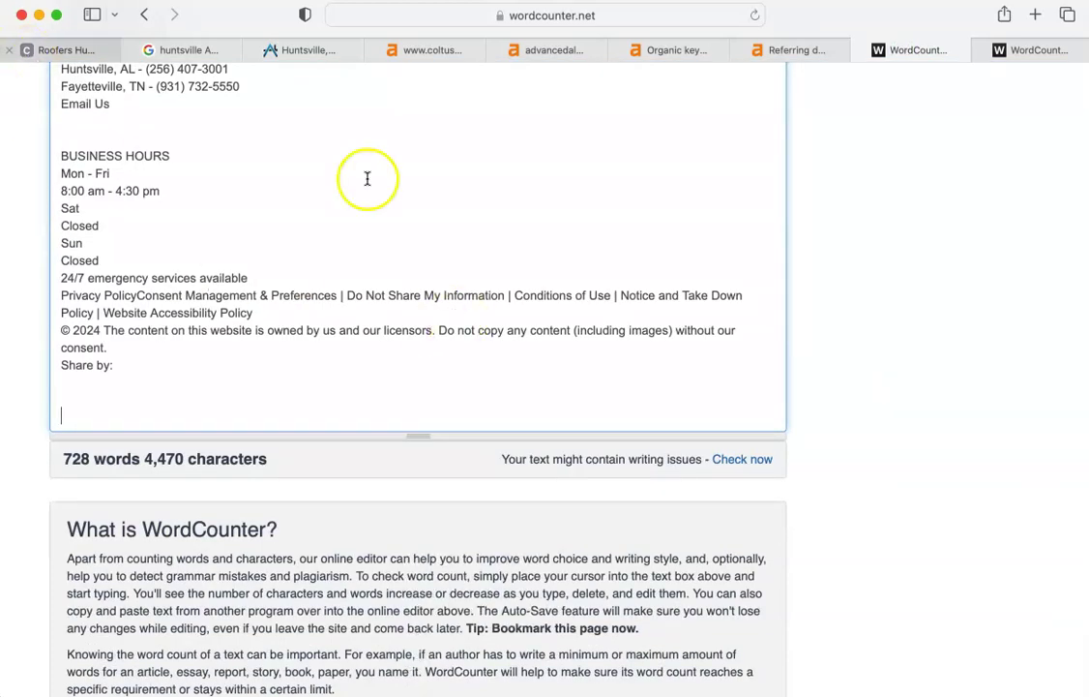
Paste the full homepage text of the first-listed business, Advanced Roofing & Construction, into the second WordCounter page and compare both word counts
click(177, 49)
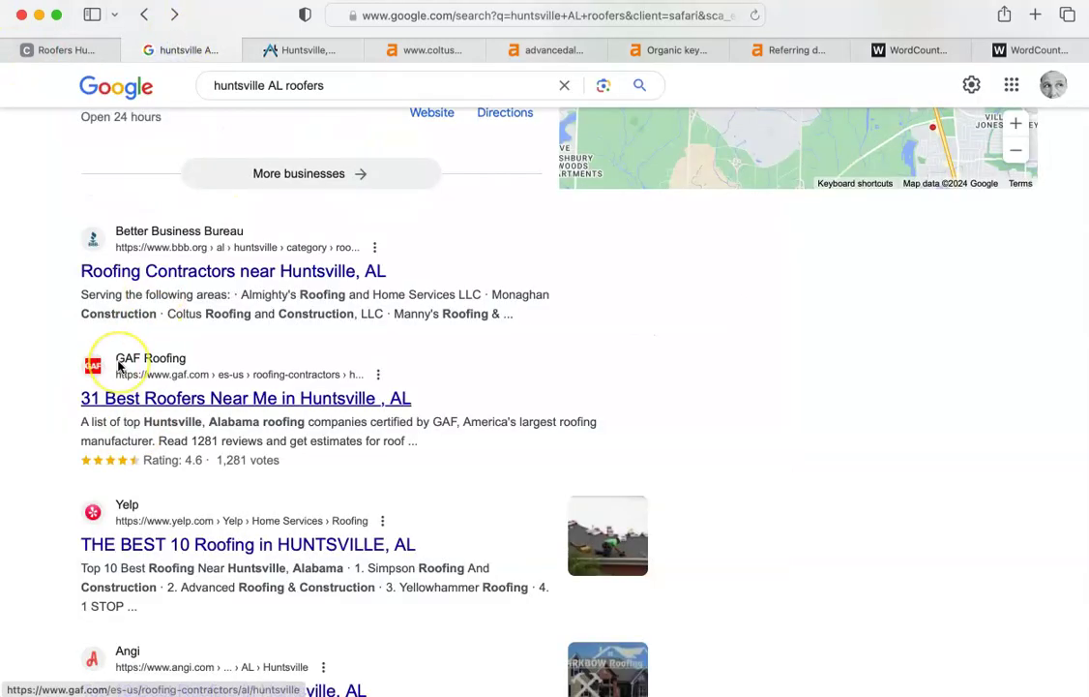
scroll(117, 365, down, 5)
scroll(119, 365, up, 2)
scroll(119, 366, up, 8)
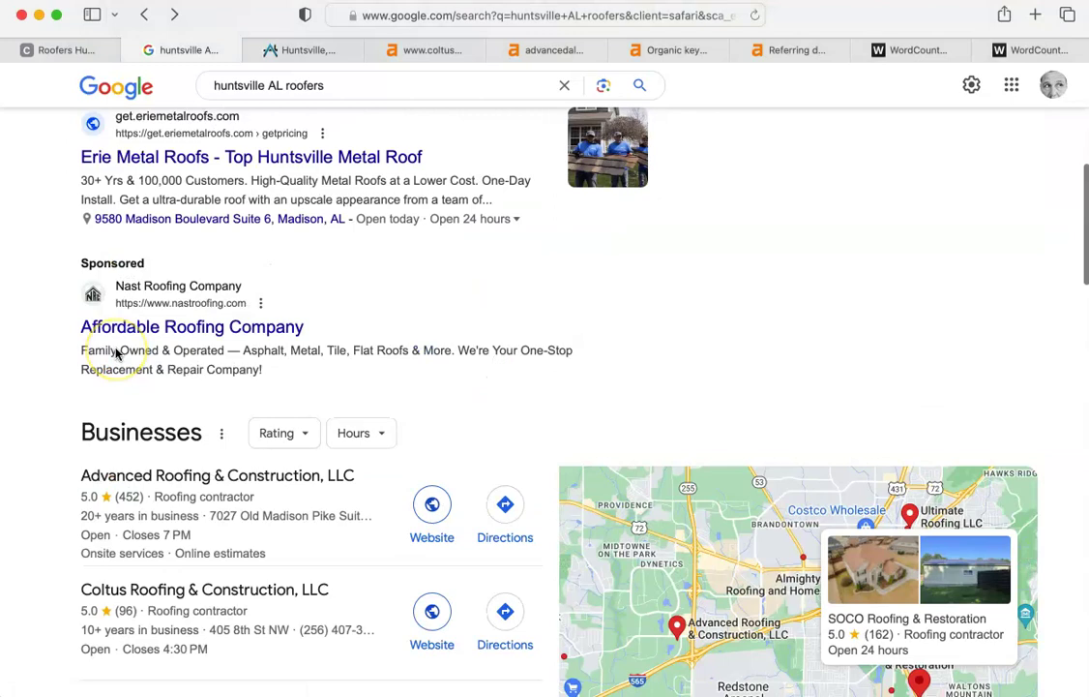
scroll(116, 354, down, 2)
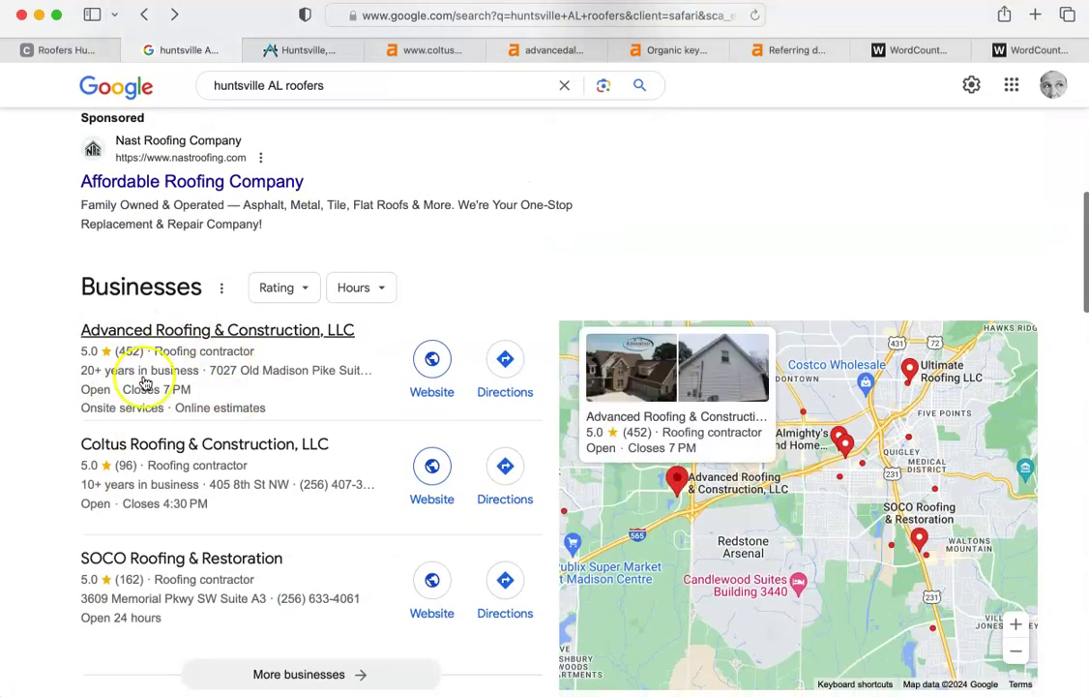
click(309, 56)
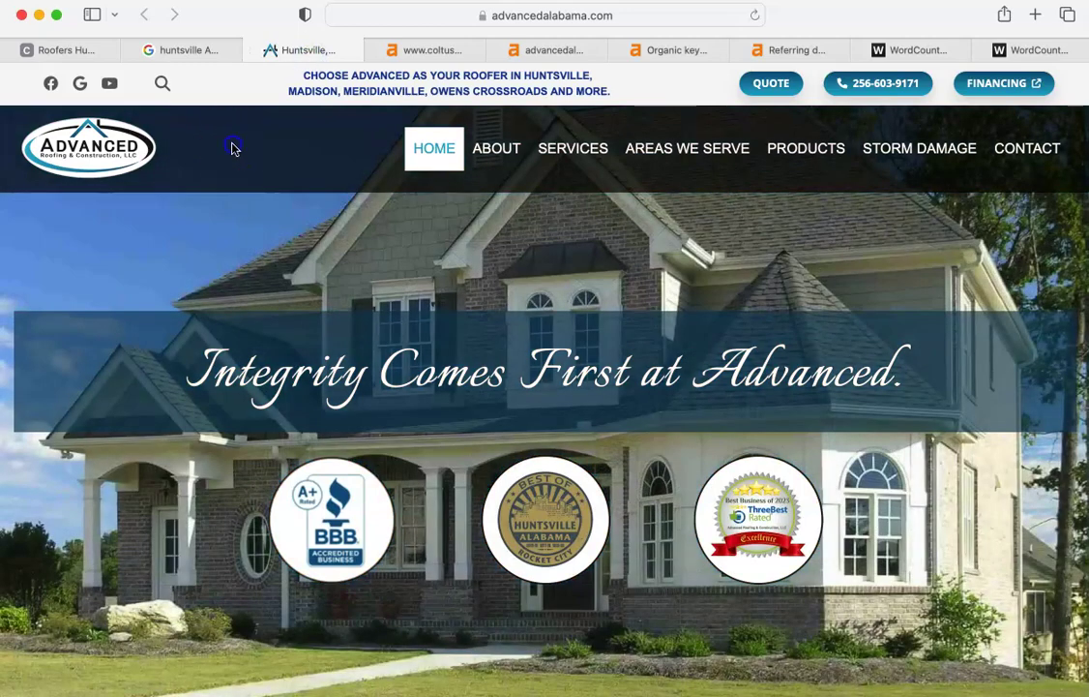
key(super+a)
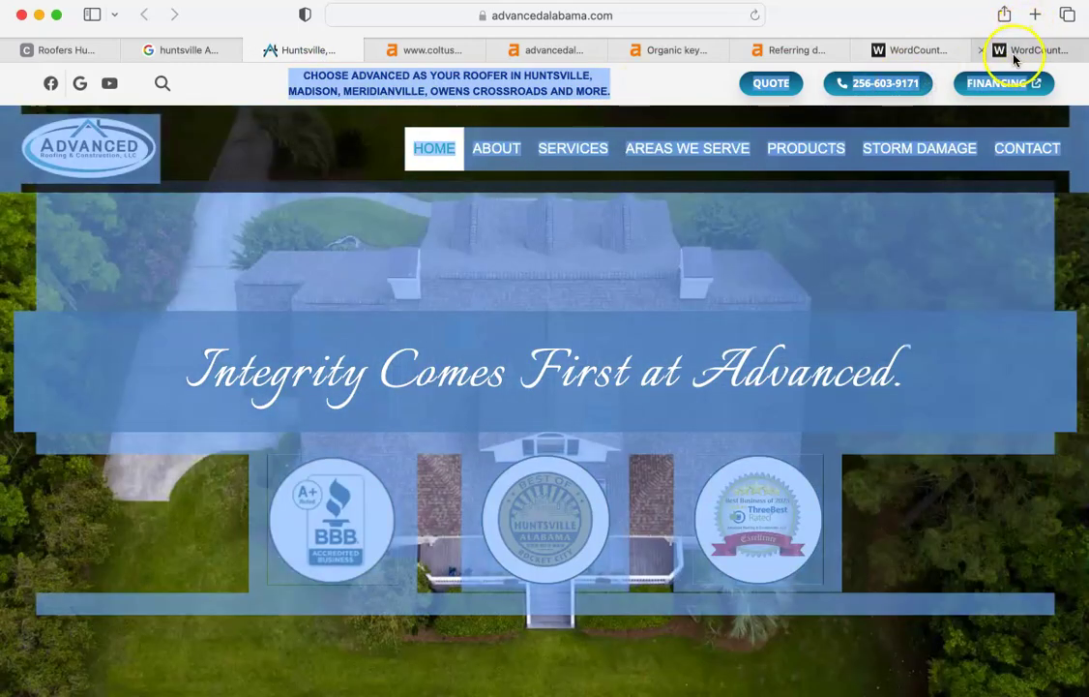
click(1015, 55)
key(super+v)
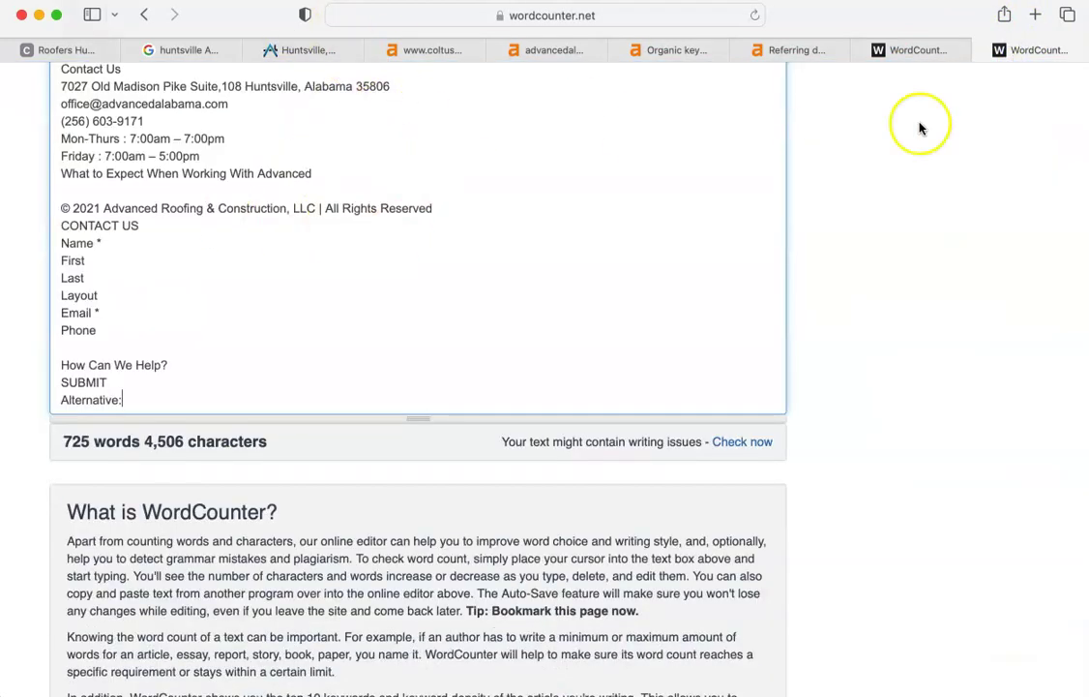
click(945, 48)
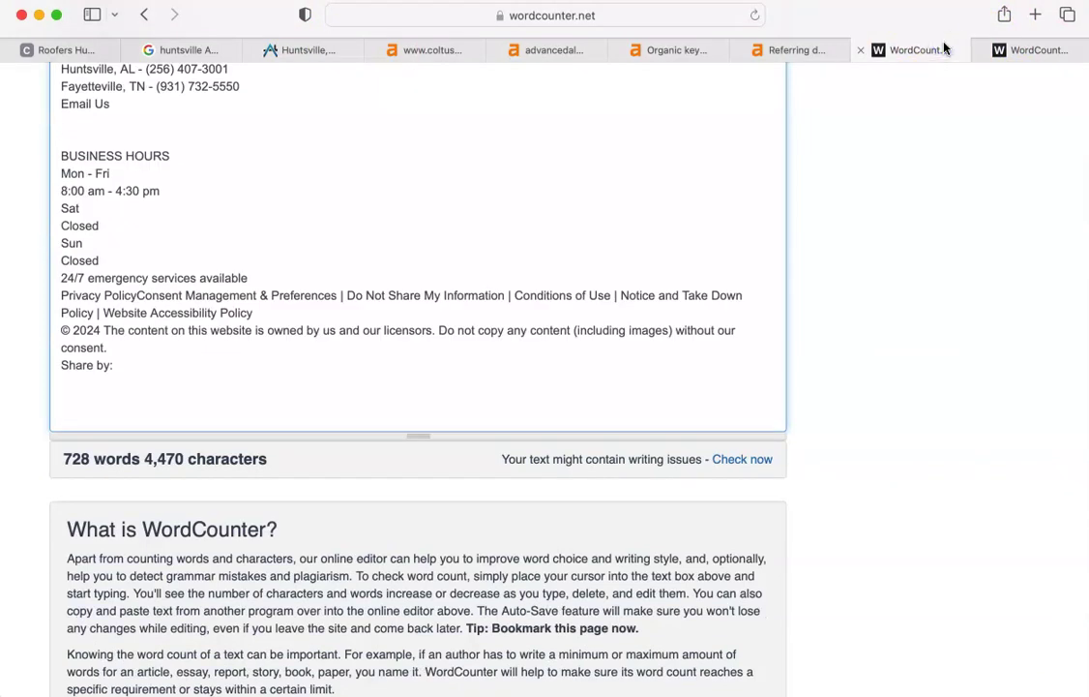
click(1029, 56)
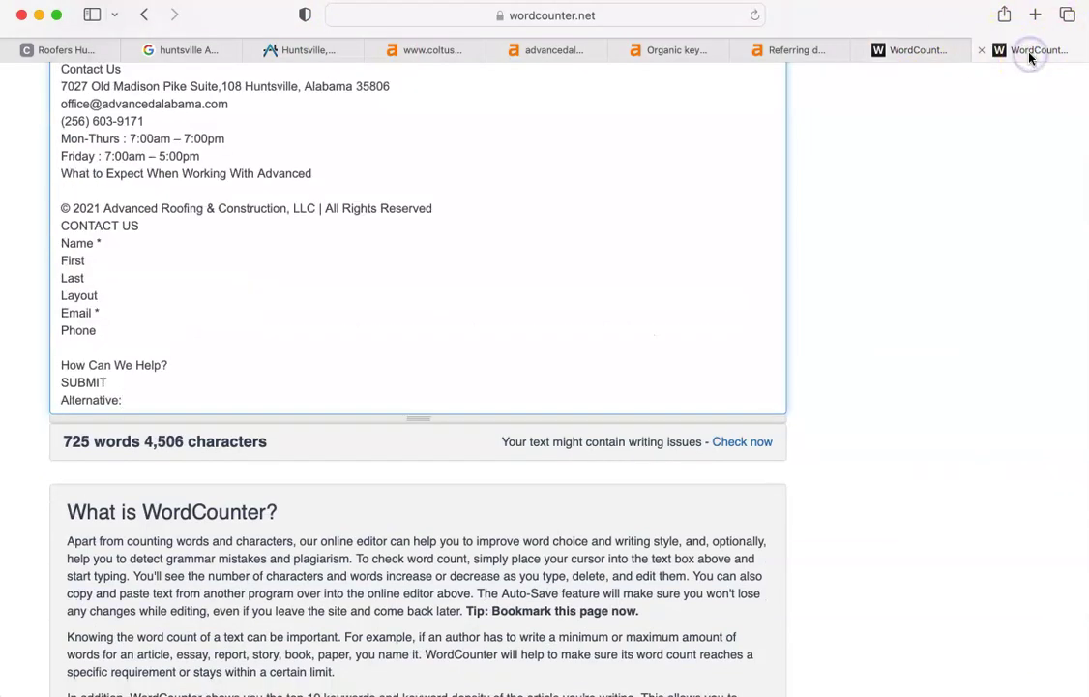
Review the Coltus homepage text in the first WordCounter page from its end back up to the word total
click(911, 58)
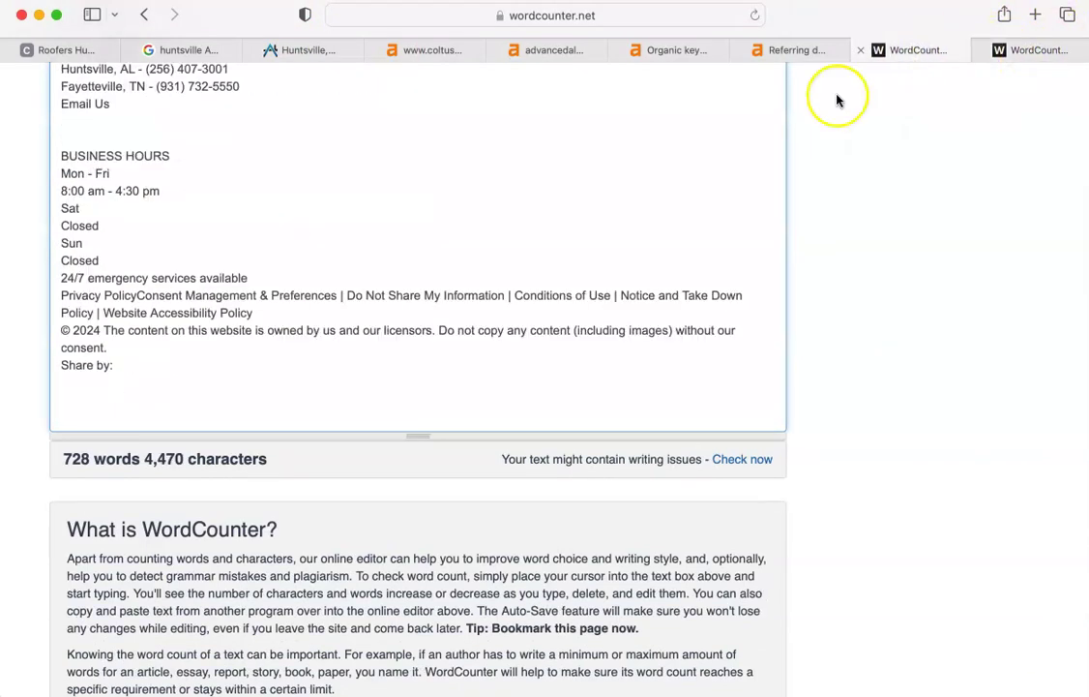
scroll(133, 256, up, 15)
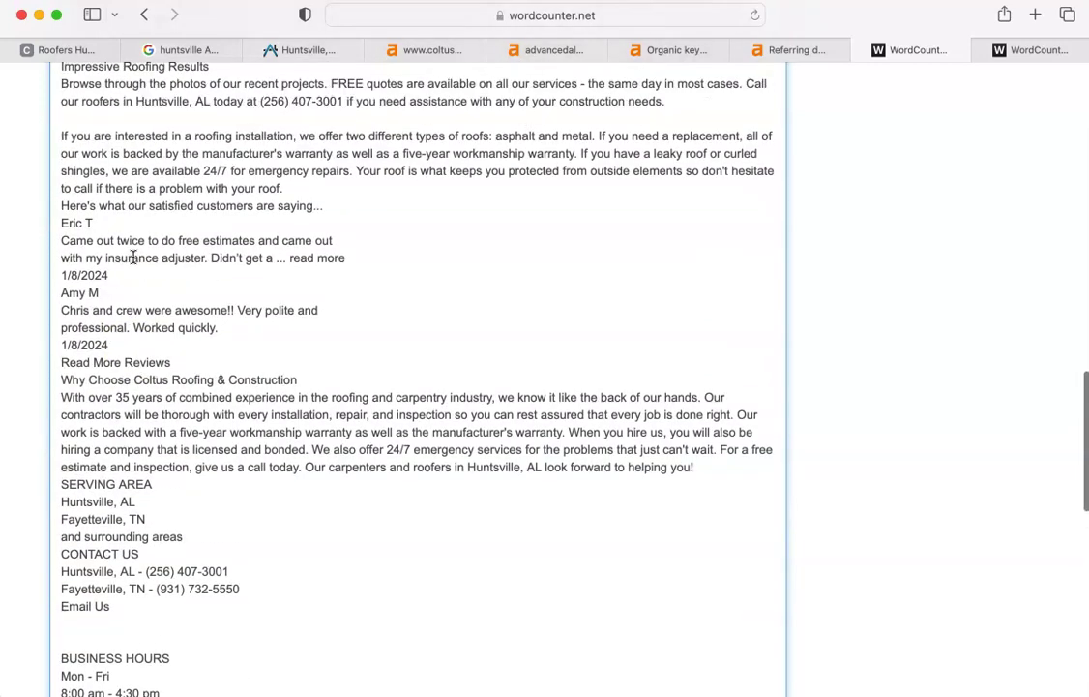
scroll(130, 266, up, 5)
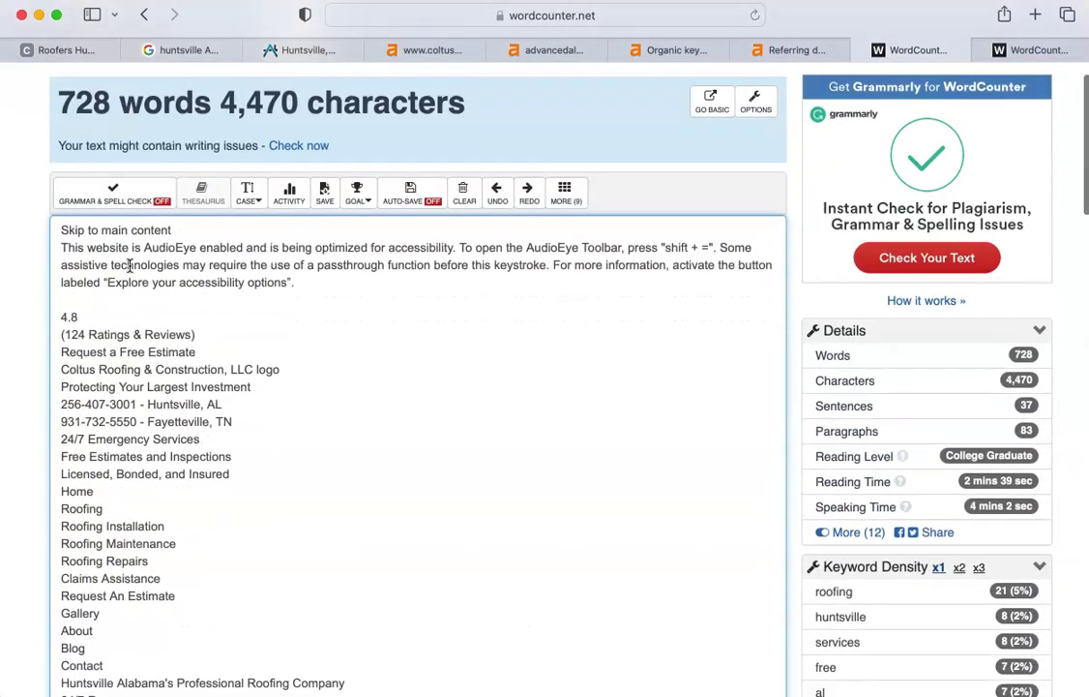
Return to the "huntsville AL roofers" Google results and re-examine the Businesses listings and the first organic results below them
click(288, 66)
click(174, 48)
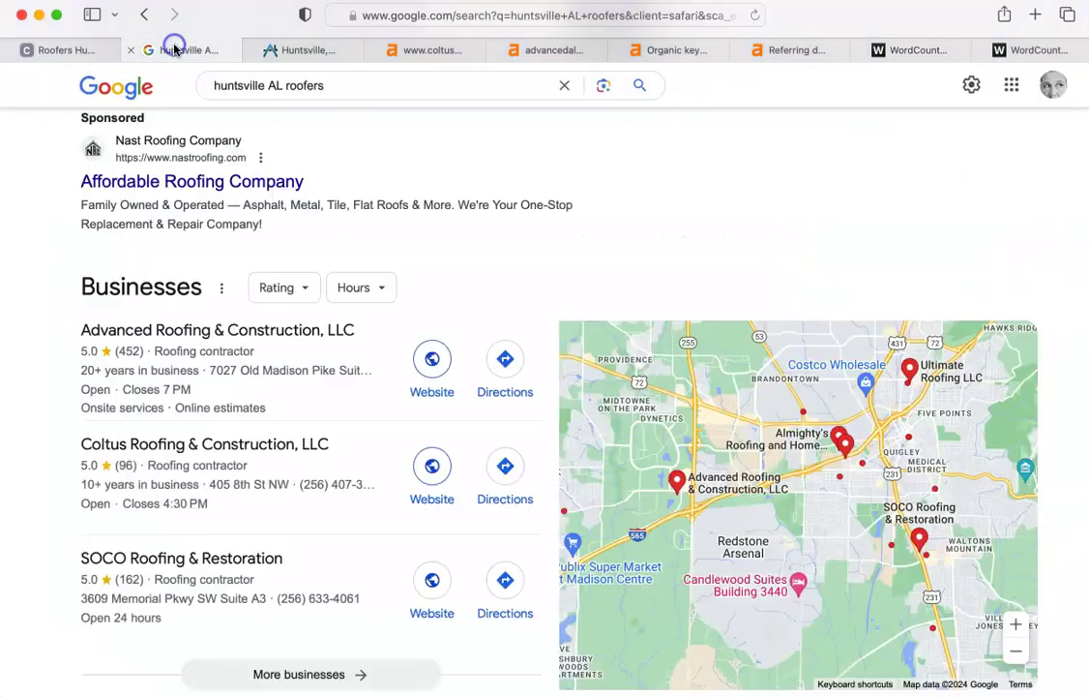
scroll(267, 489, down, 2)
scroll(266, 479, down, 4)
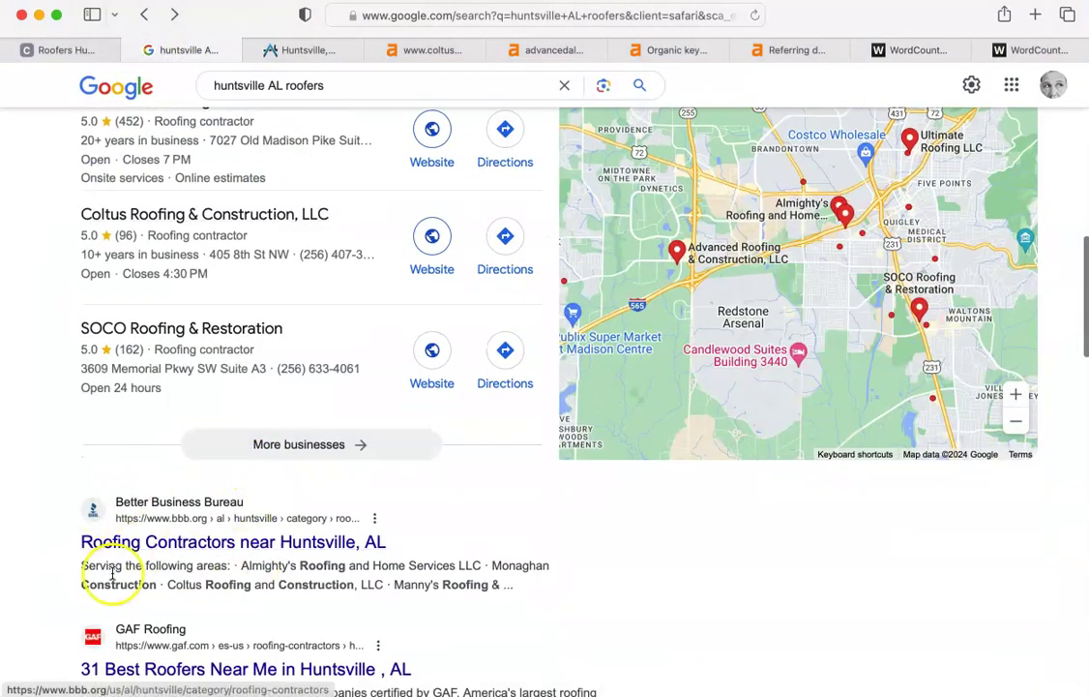
scroll(136, 193, up, 3)
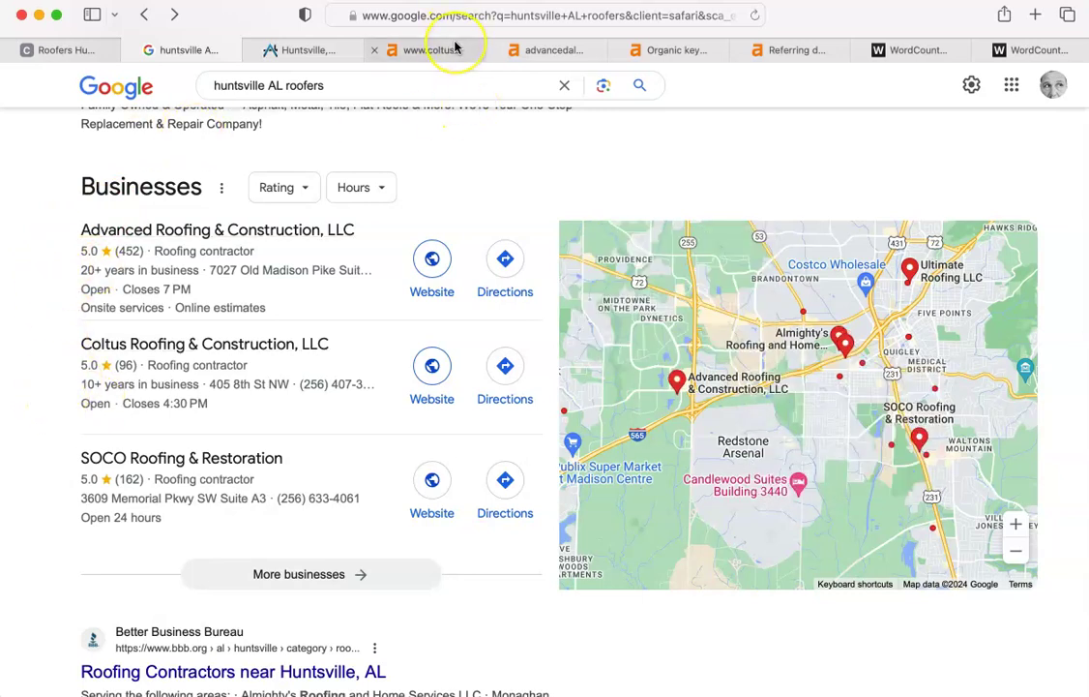
mouse_move(455, 48)
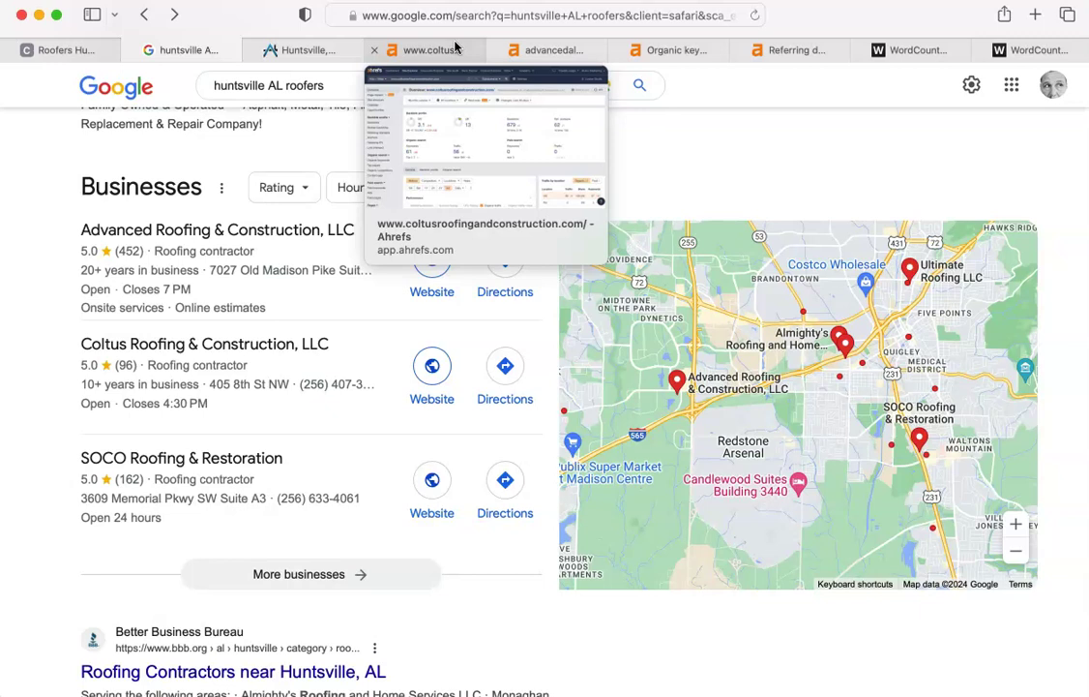
click(455, 47)
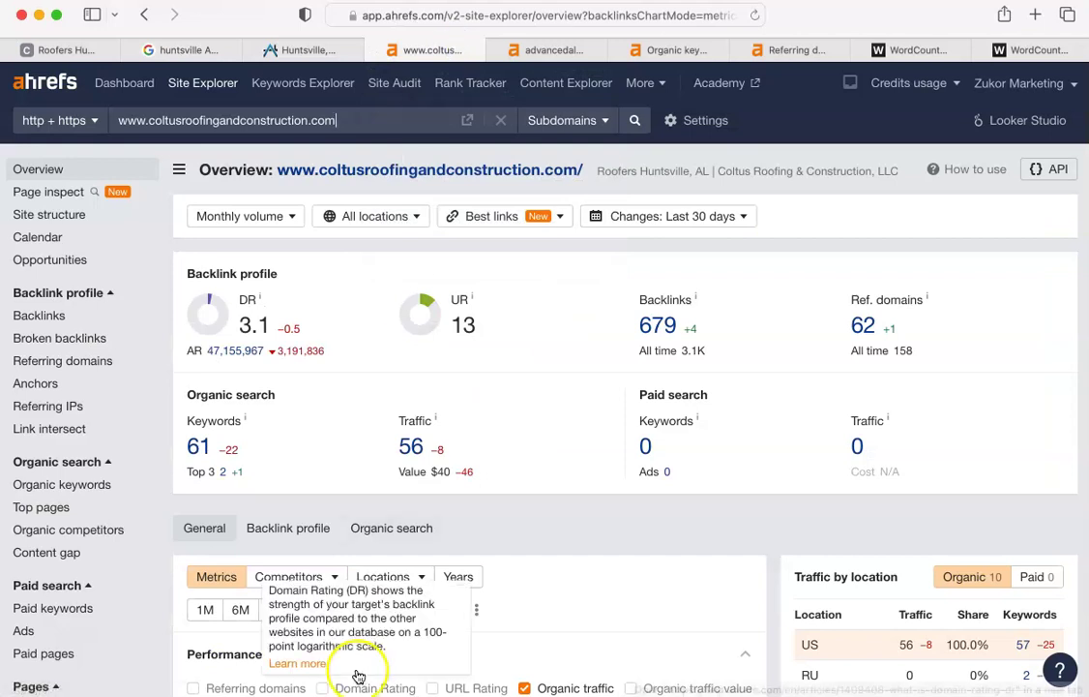
click(354, 668)
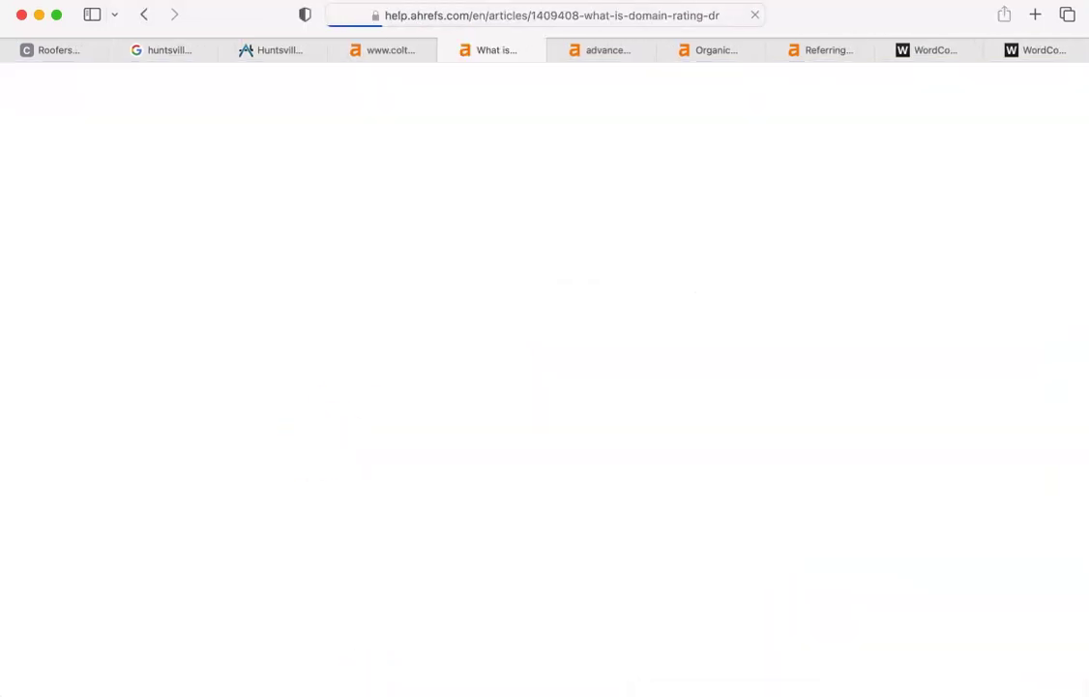
click(146, 16)
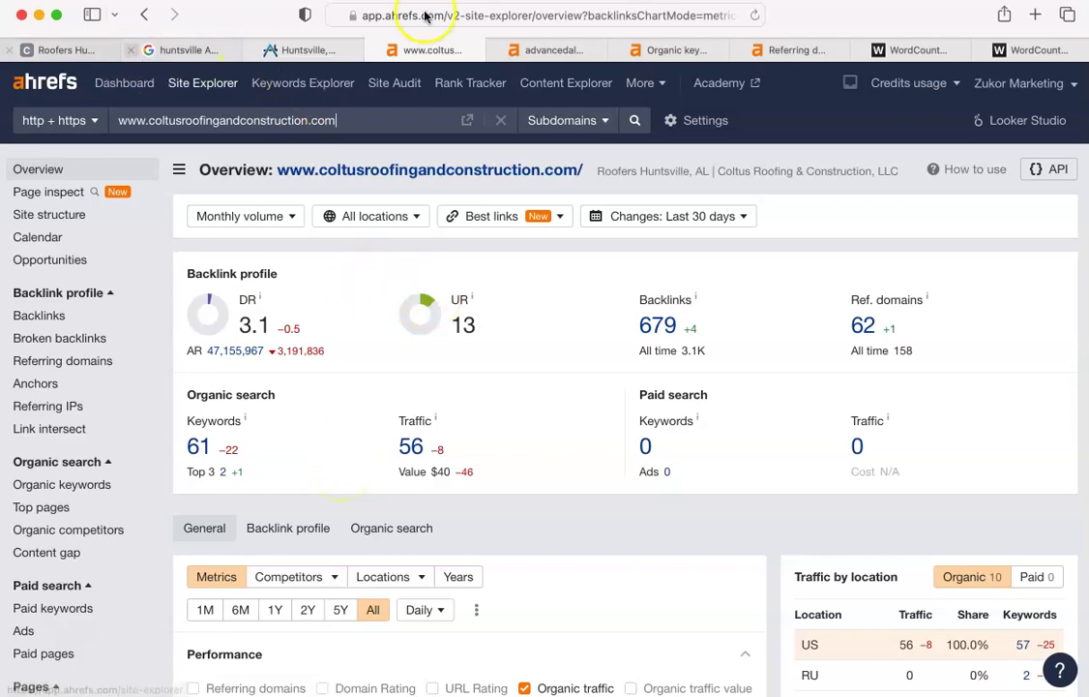
Compare the WordCounter totals of the Coltus and Advanced Roofing homepage texts once more
click(909, 51)
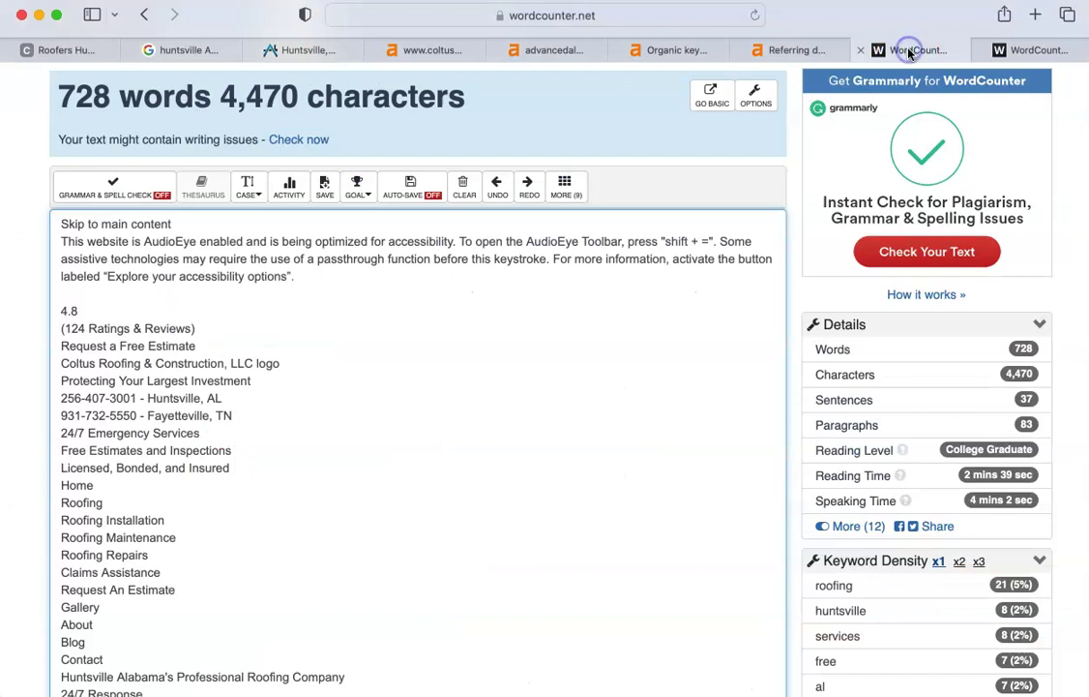
scroll(326, 246, up, 1)
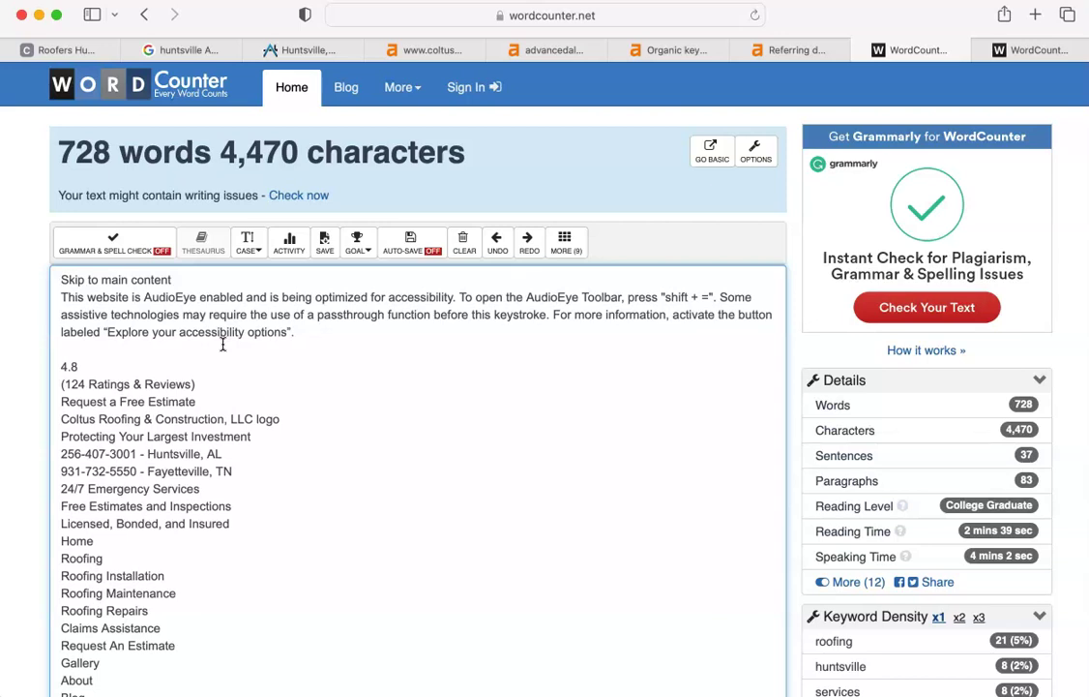
click(77, 251)
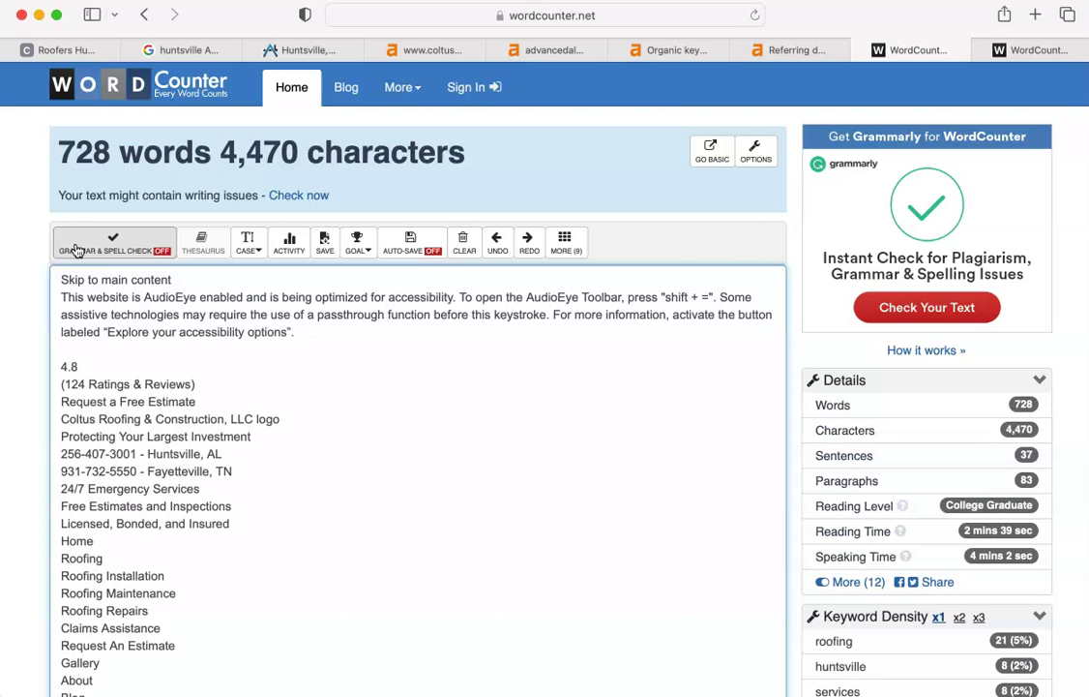
click(1008, 50)
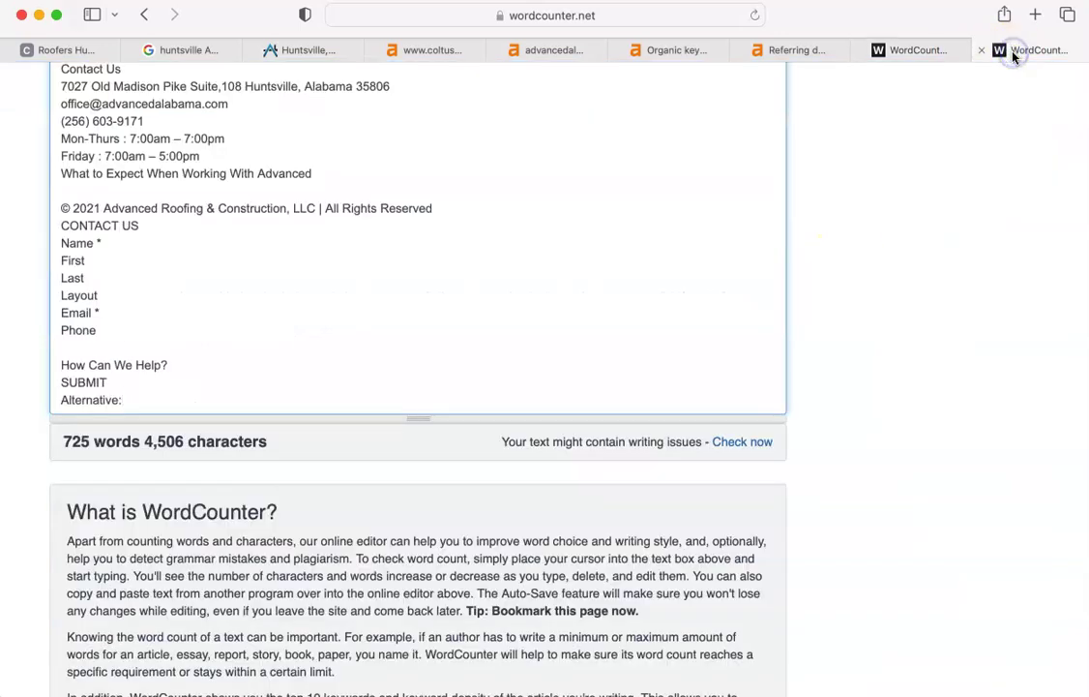
click(911, 53)
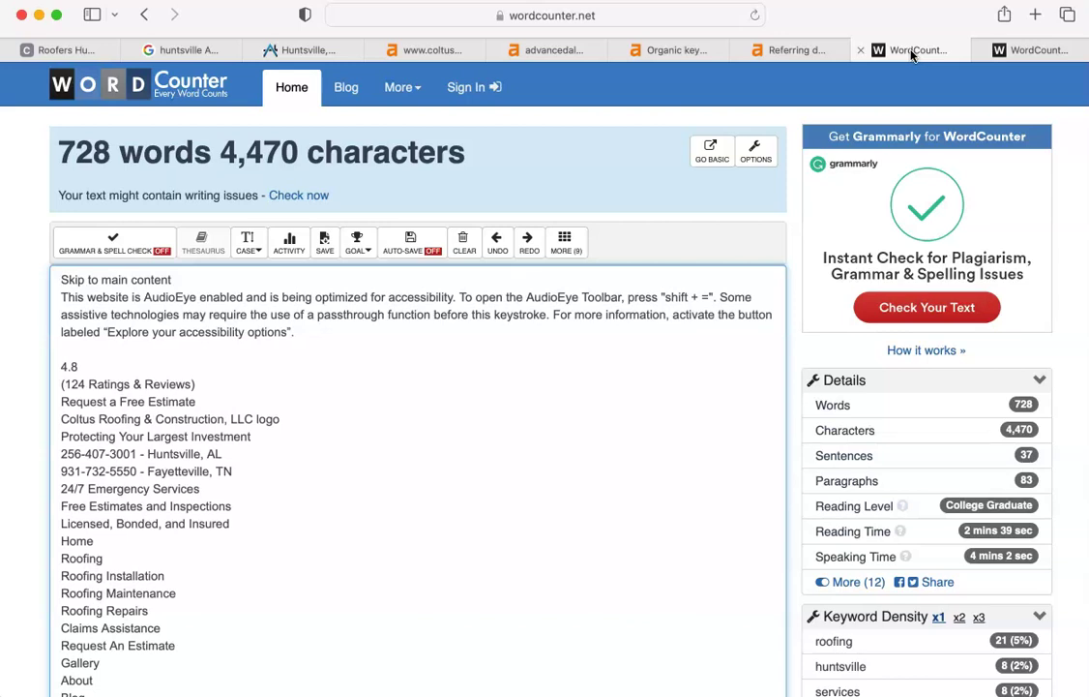
click(417, 53)
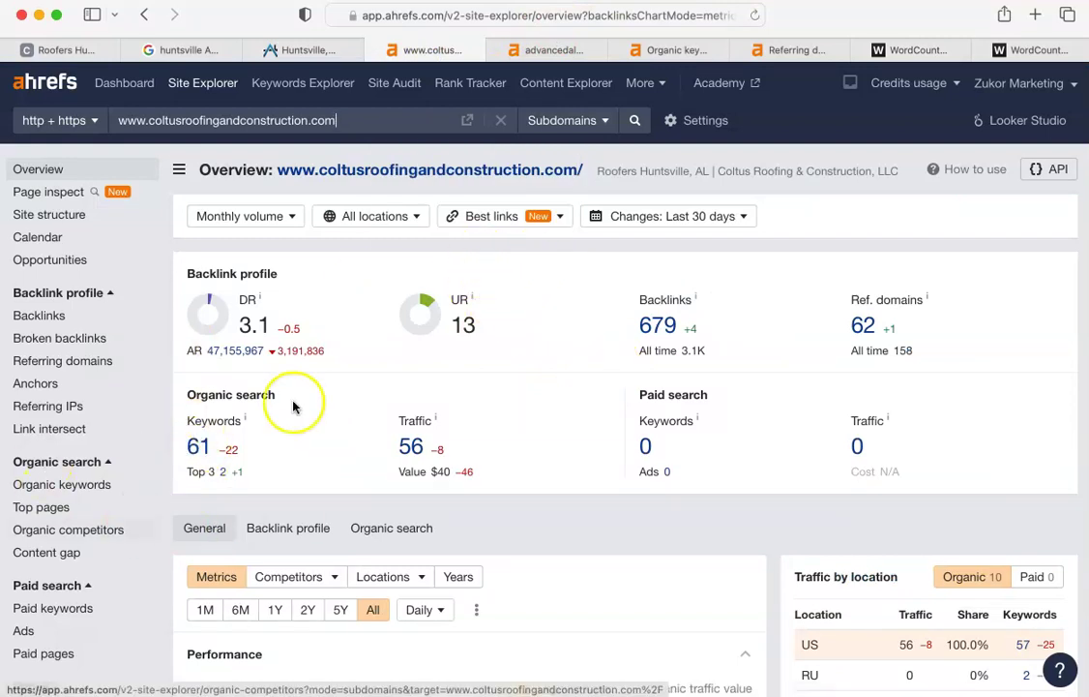
click(541, 50)
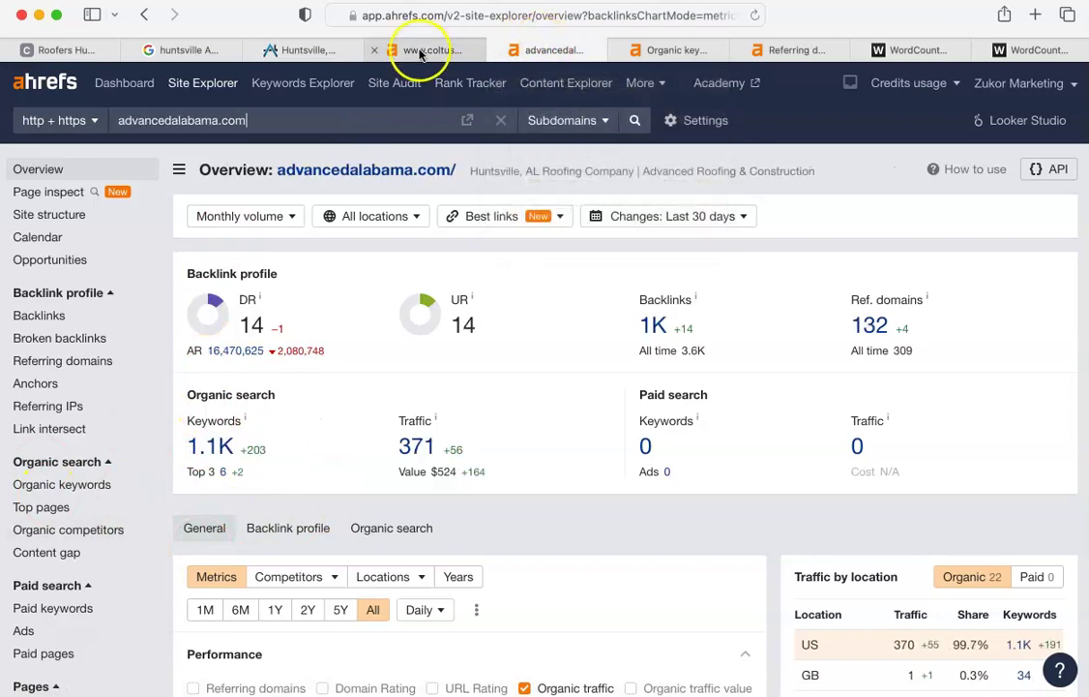
click(421, 50)
click(495, 48)
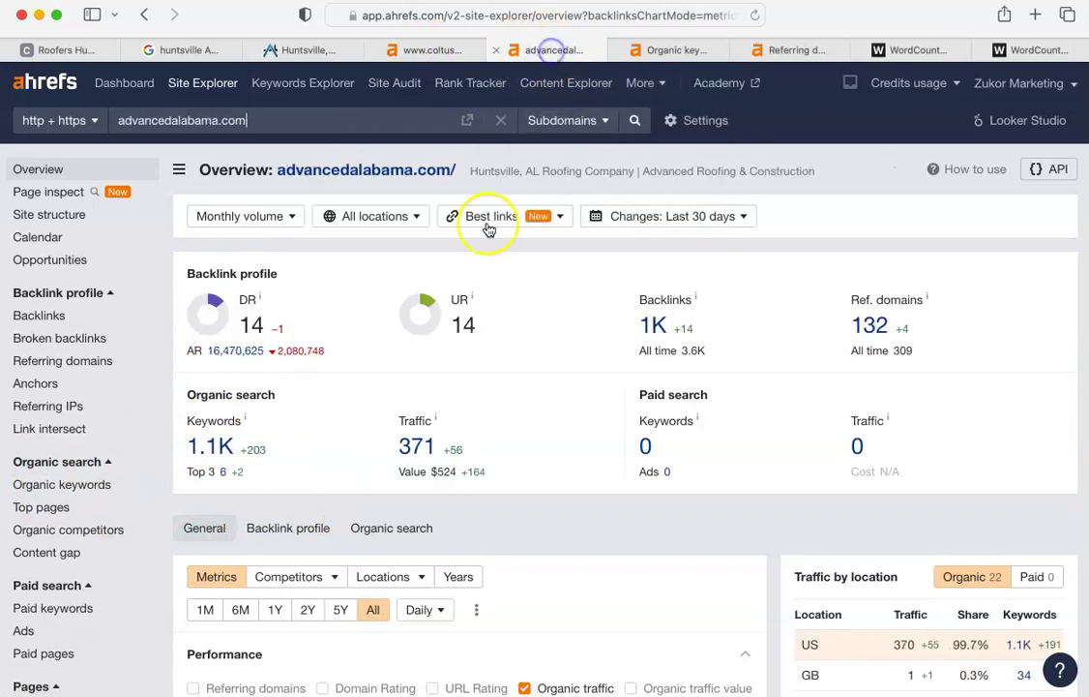
click(406, 48)
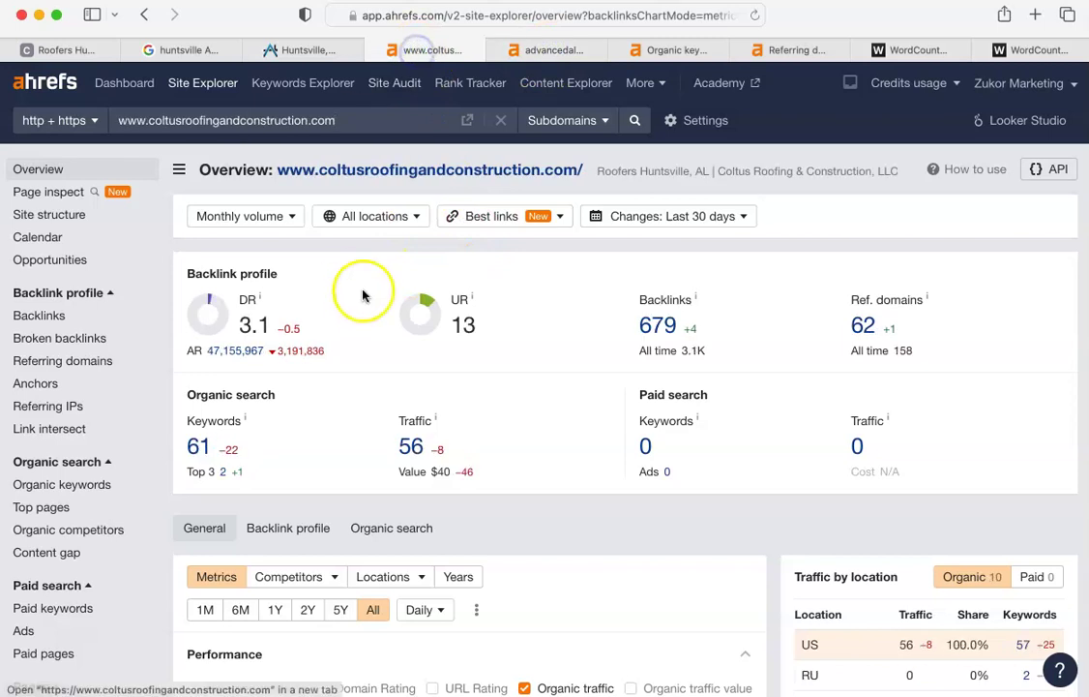
click(558, 54)
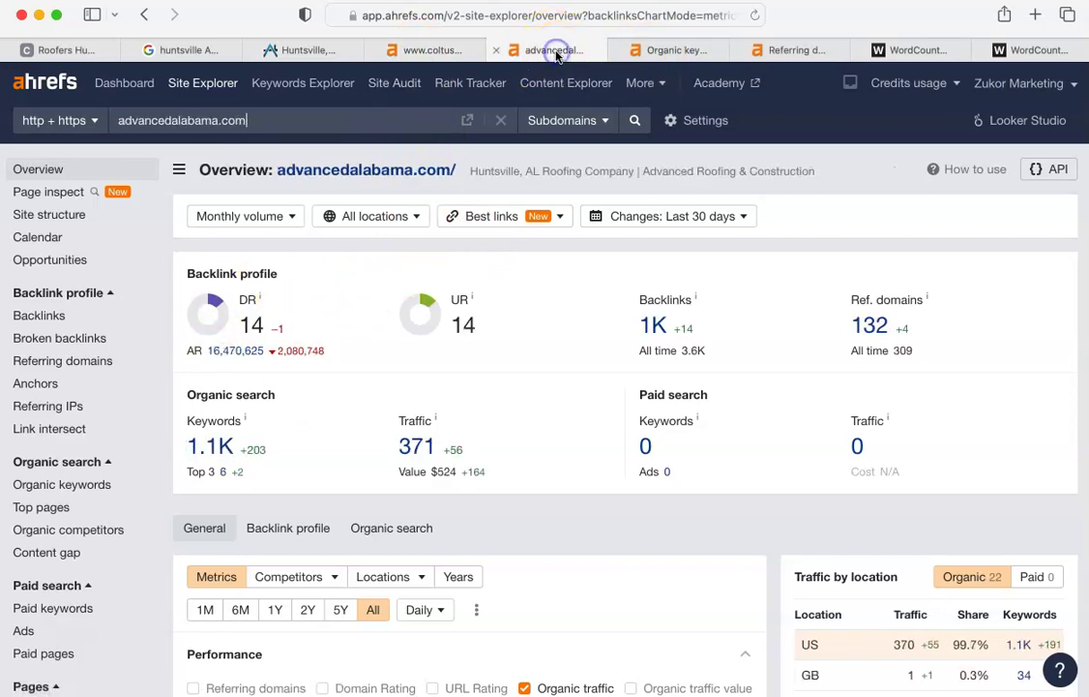
click(440, 50)
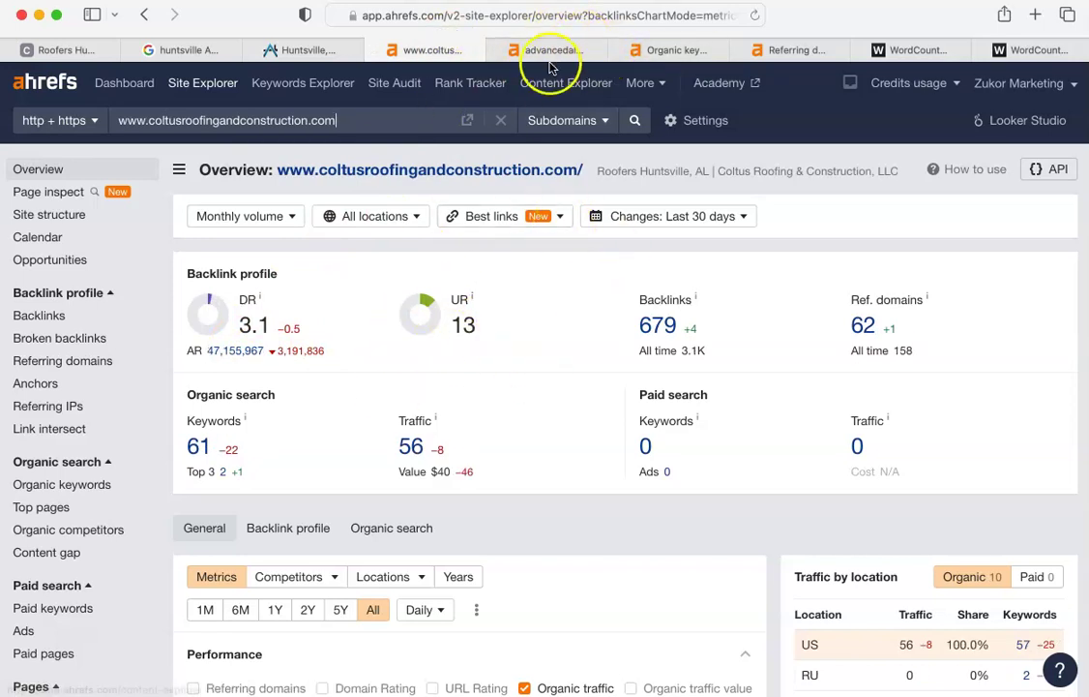
click(547, 49)
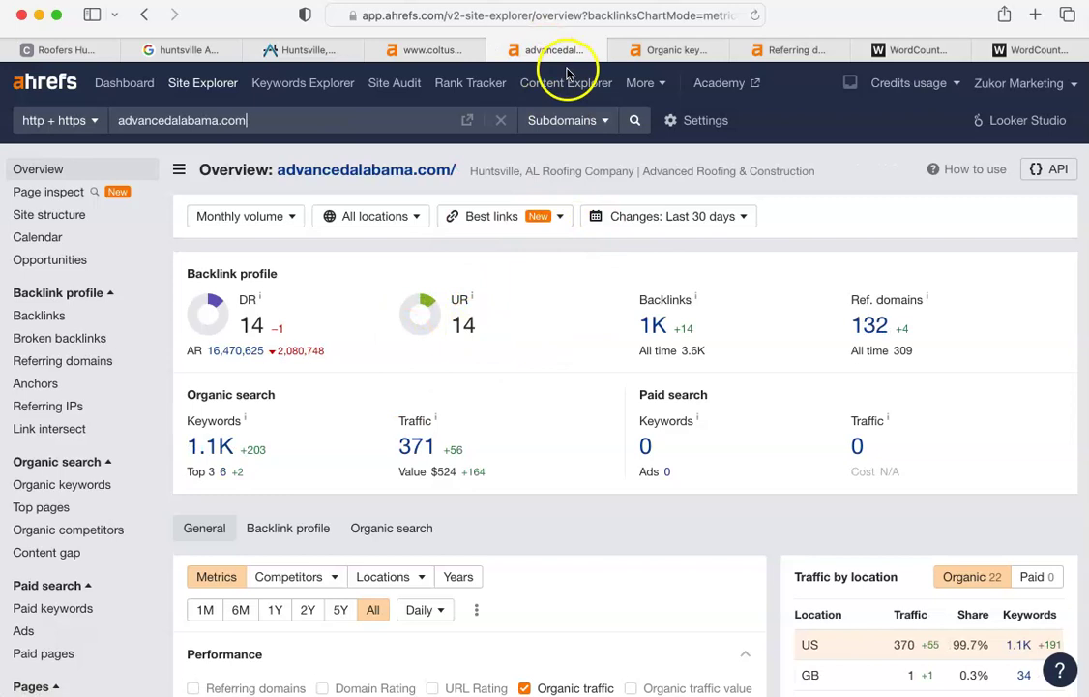
Compare the organic keyword and backlink figures of the Coltus and advancedalabama.com overviews in Ahrefs
click(436, 46)
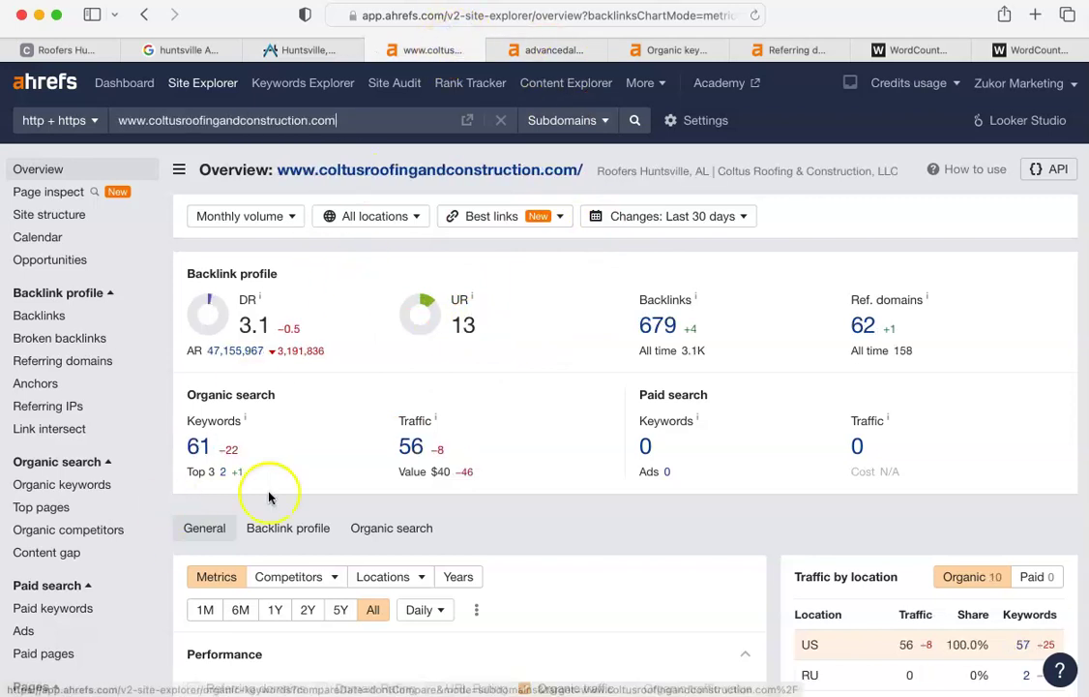
click(554, 47)
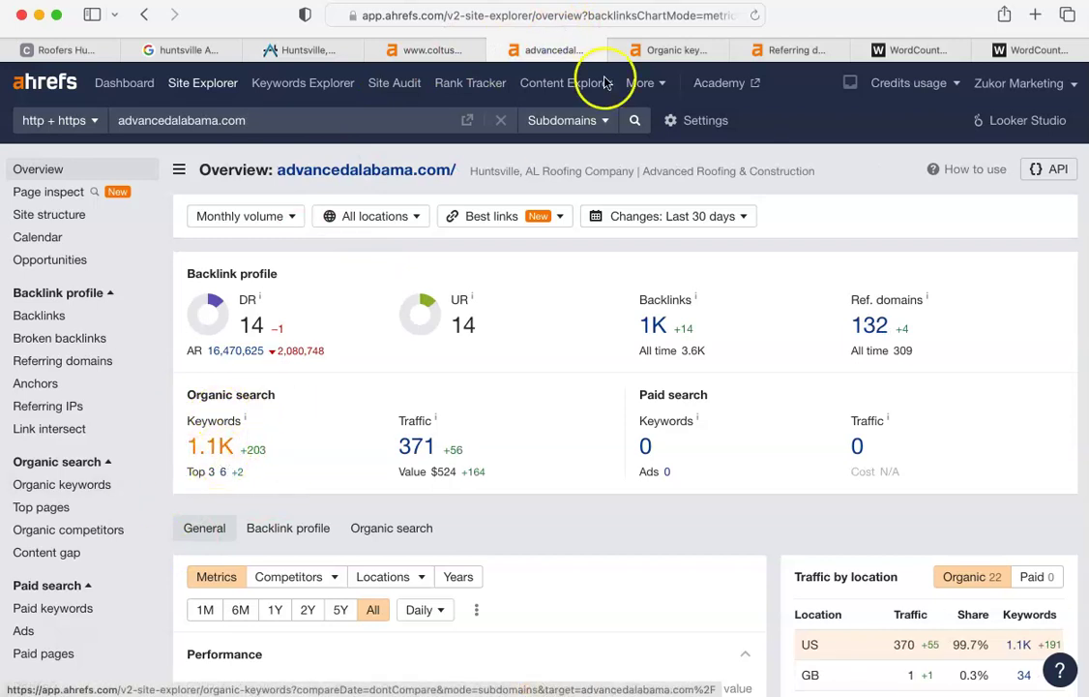
click(461, 54)
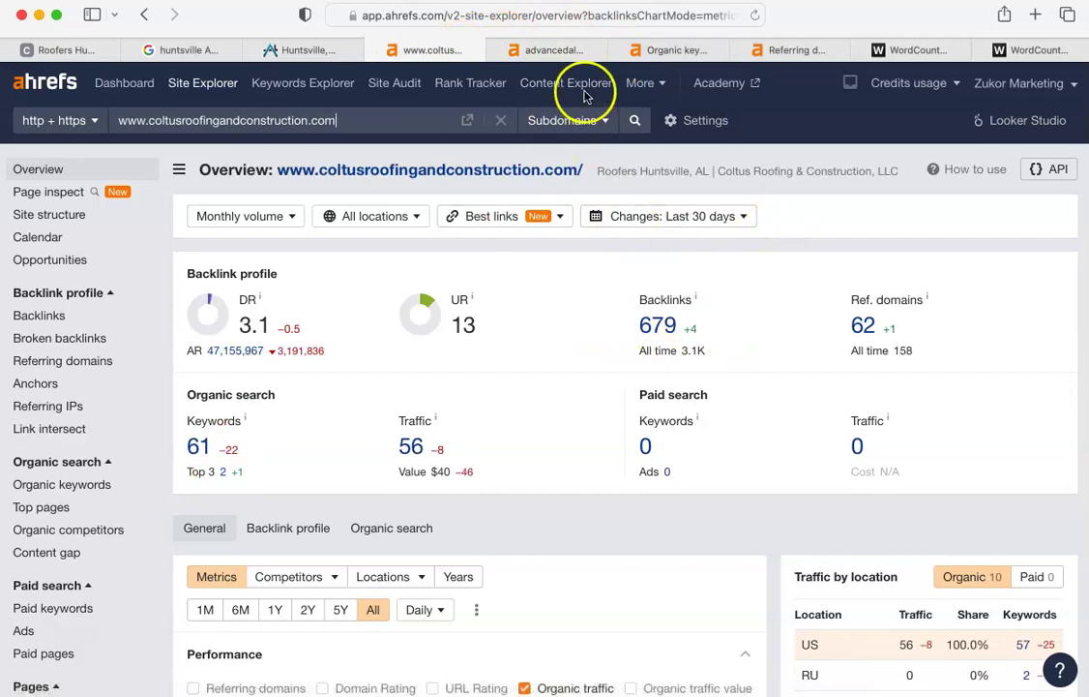
click(564, 45)
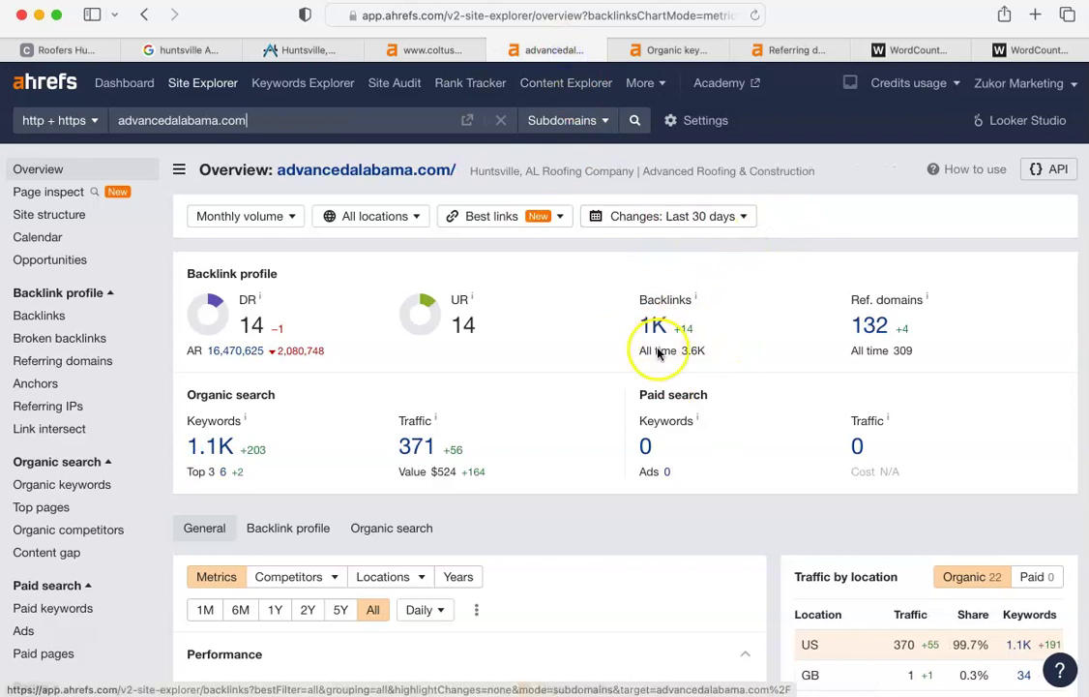
click(516, 303)
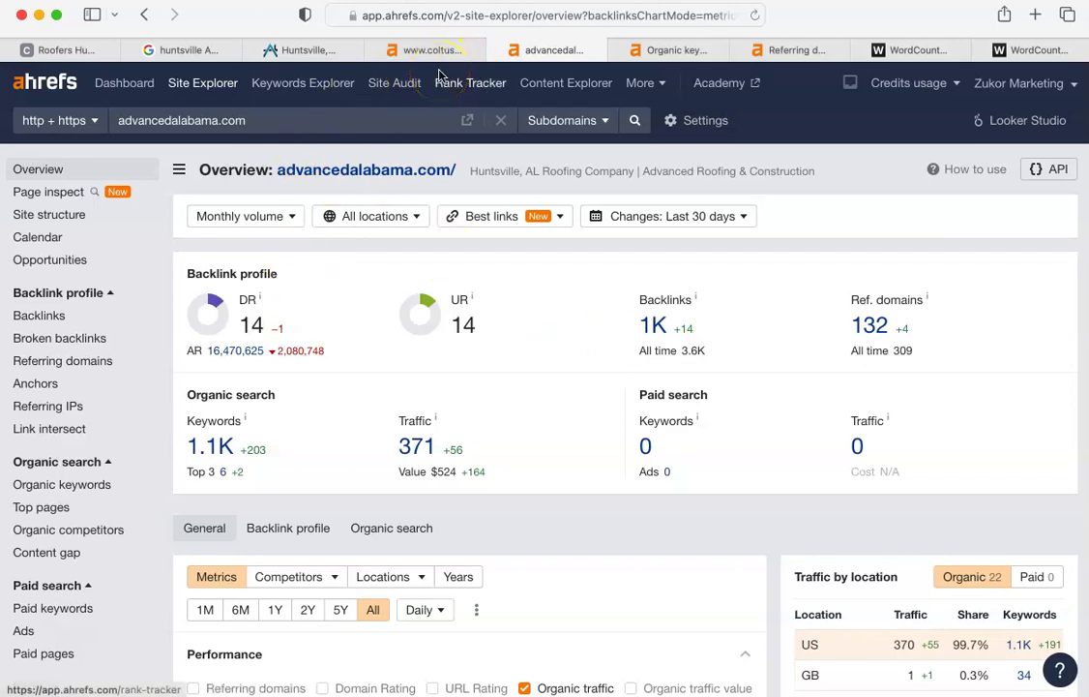
mouse_move(419, 43)
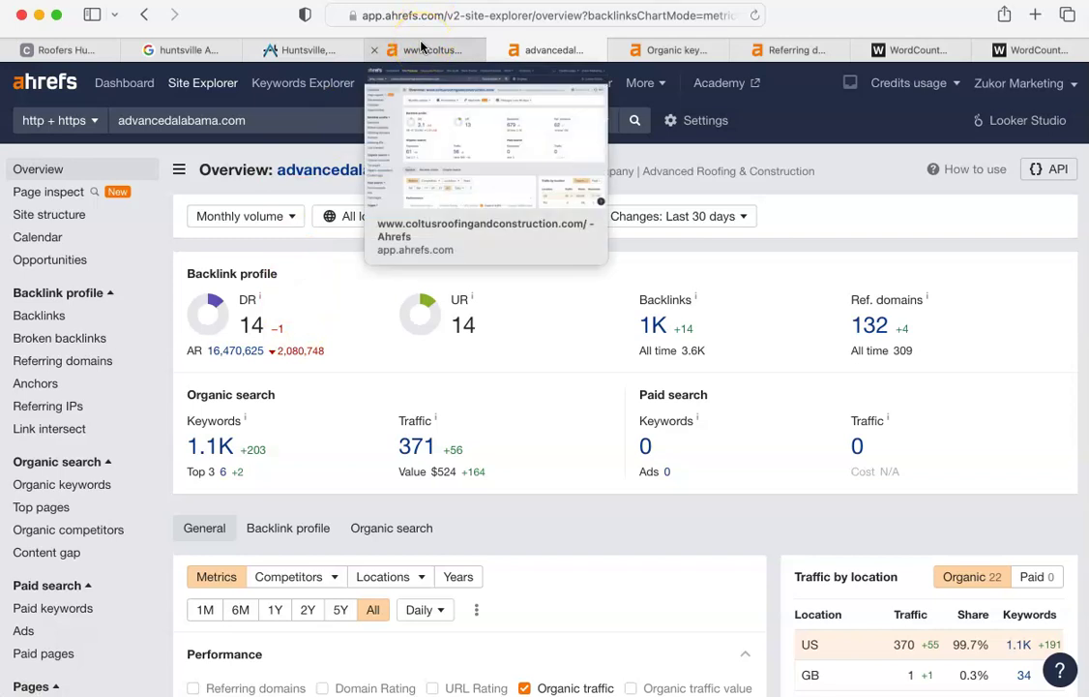
View the Organic keywords report for advancedalabama.com, open the keyword "advanced roofing and construction", and go back
click(663, 53)
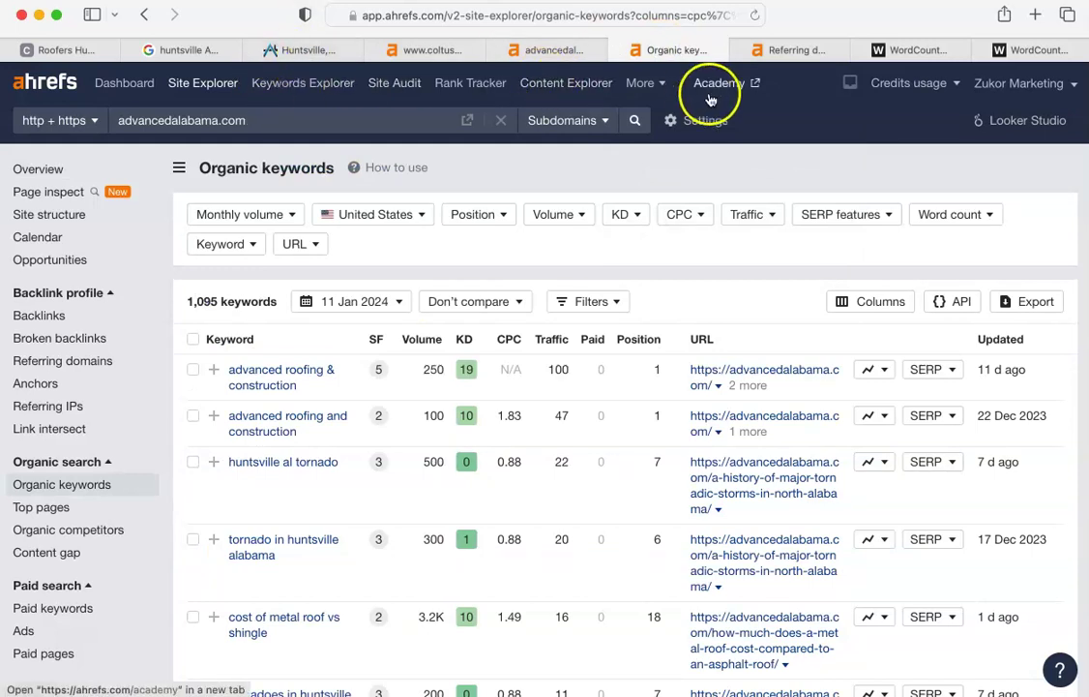
click(281, 426)
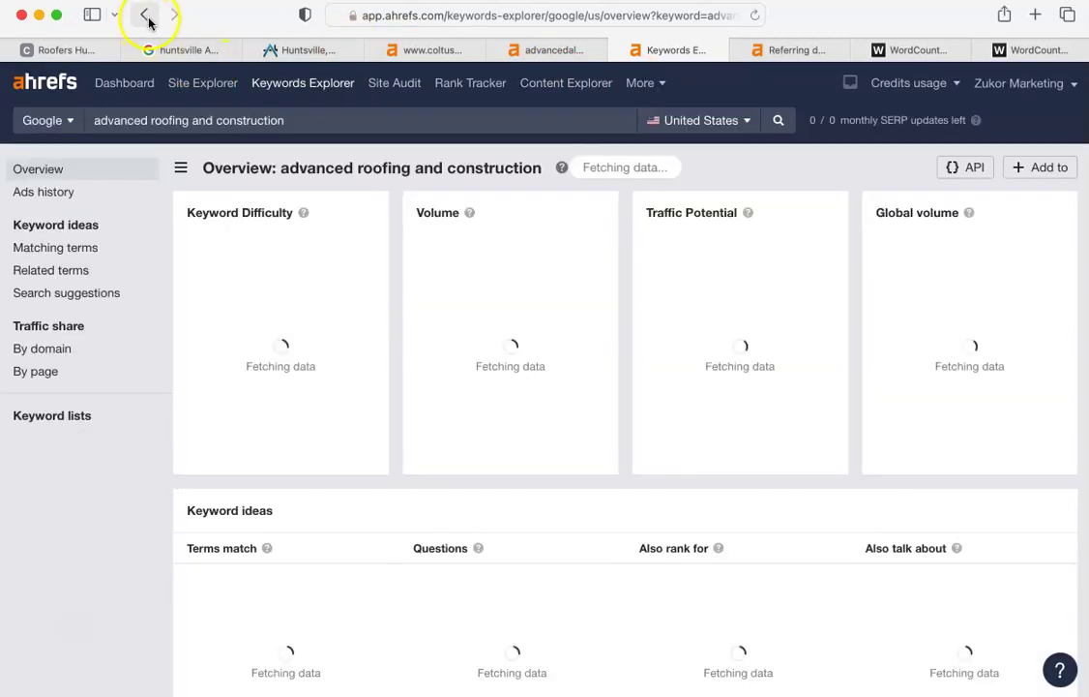
click(145, 17)
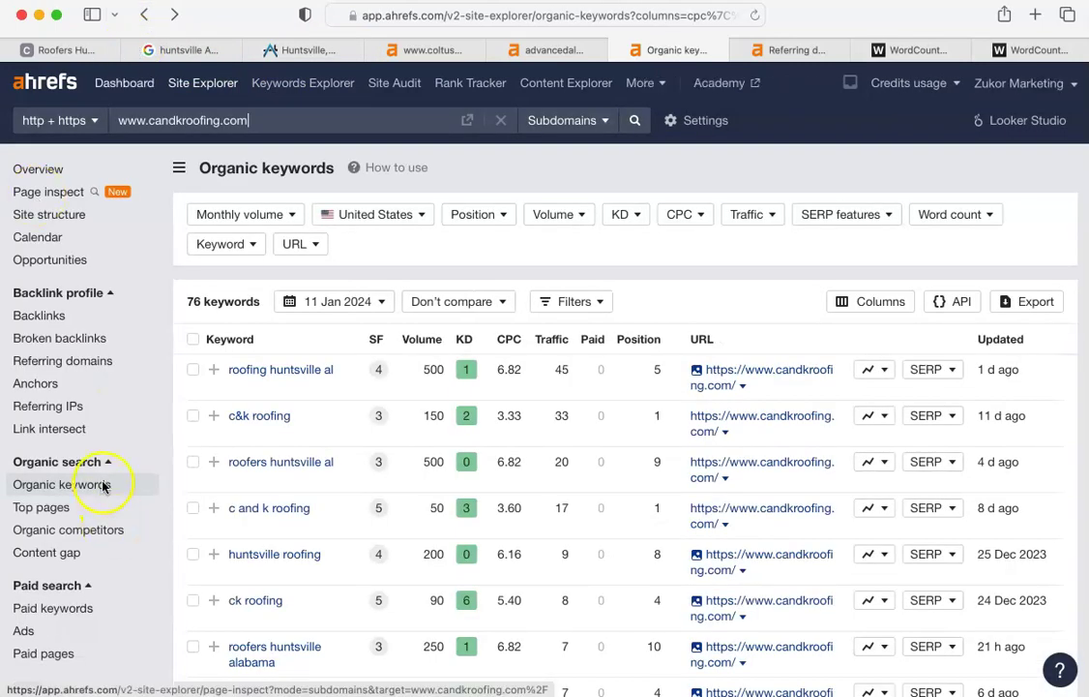
scroll(289, 456, down, 3)
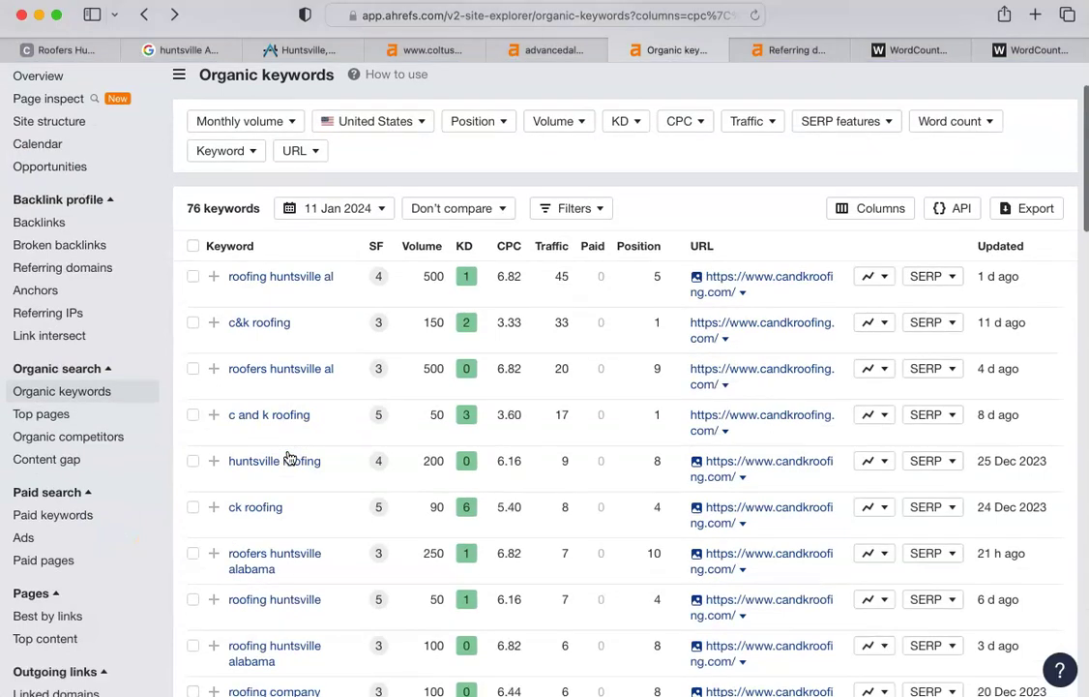
scroll(284, 378, down, 7)
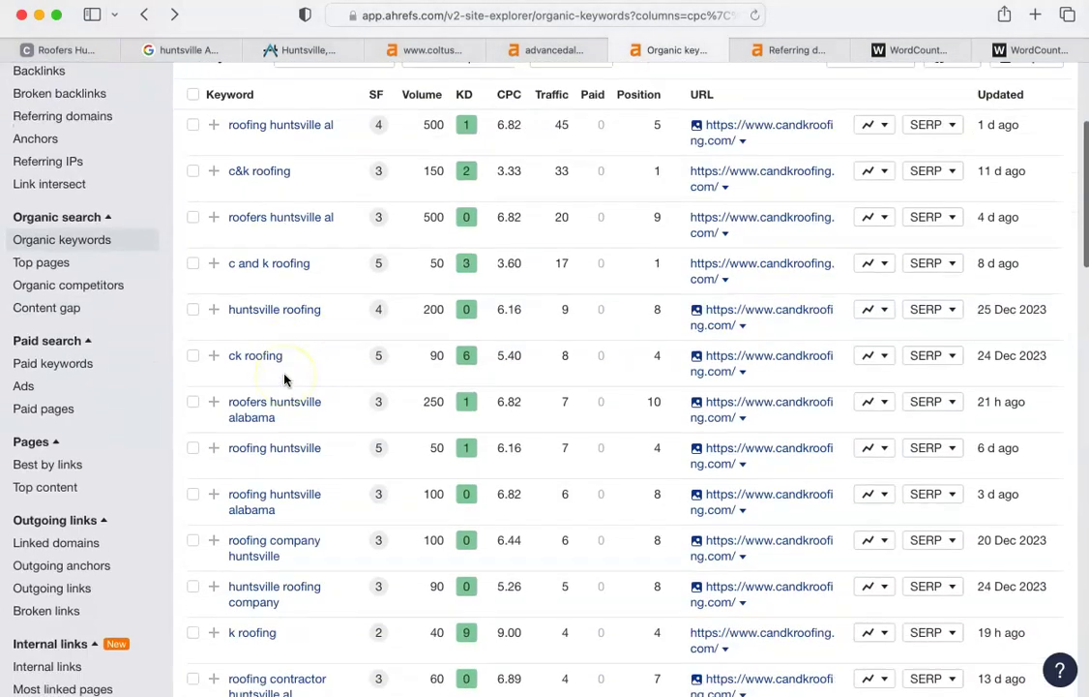
scroll(283, 377, down, 1)
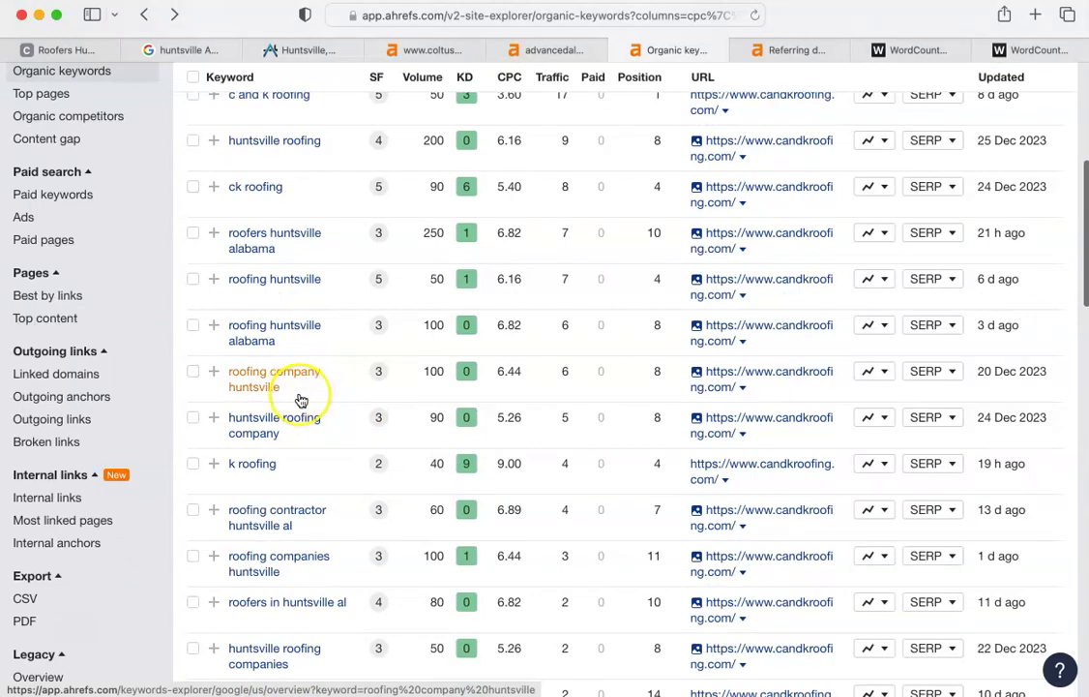
scroll(300, 400, down, 4)
scroll(301, 400, up, 9)
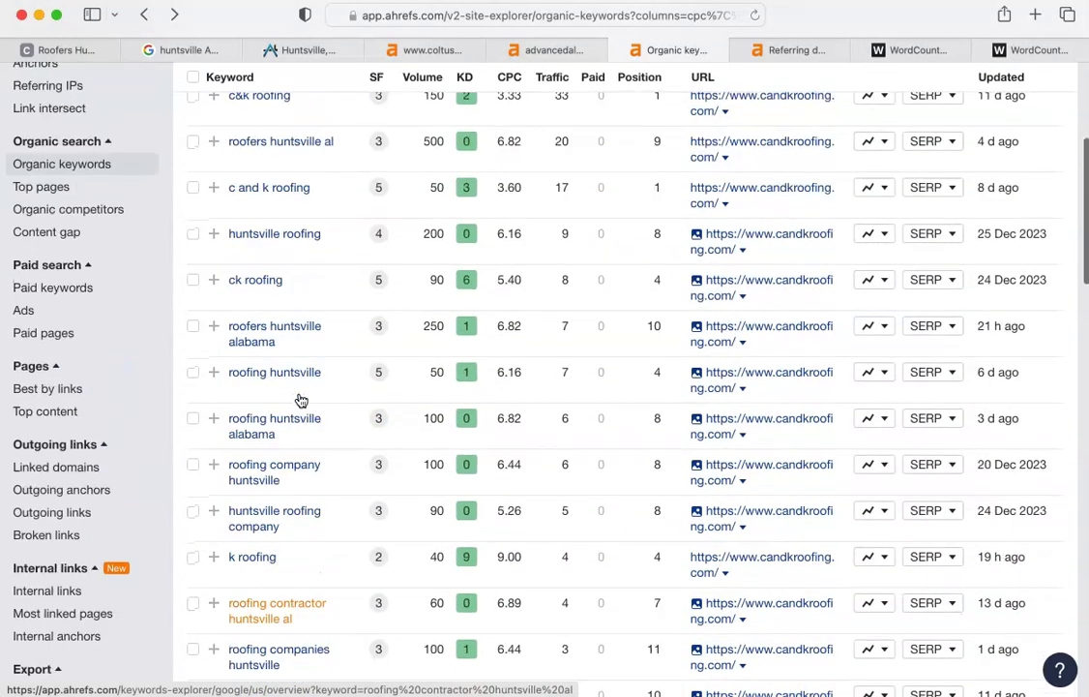
scroll(301, 400, up, 5)
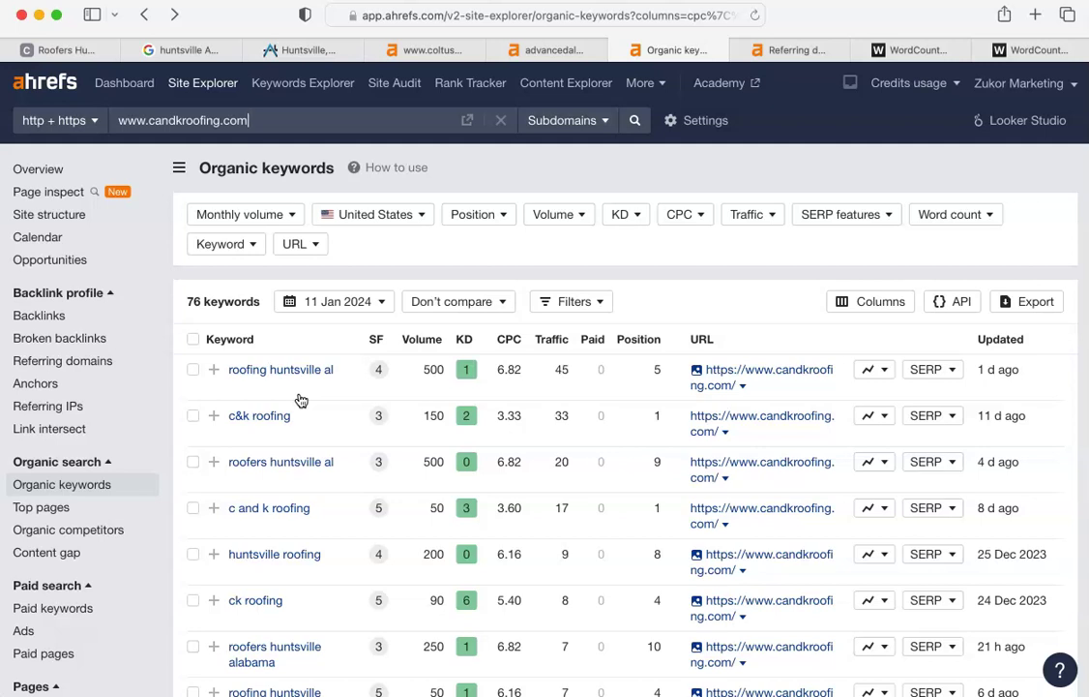
scroll(301, 400, down, 12)
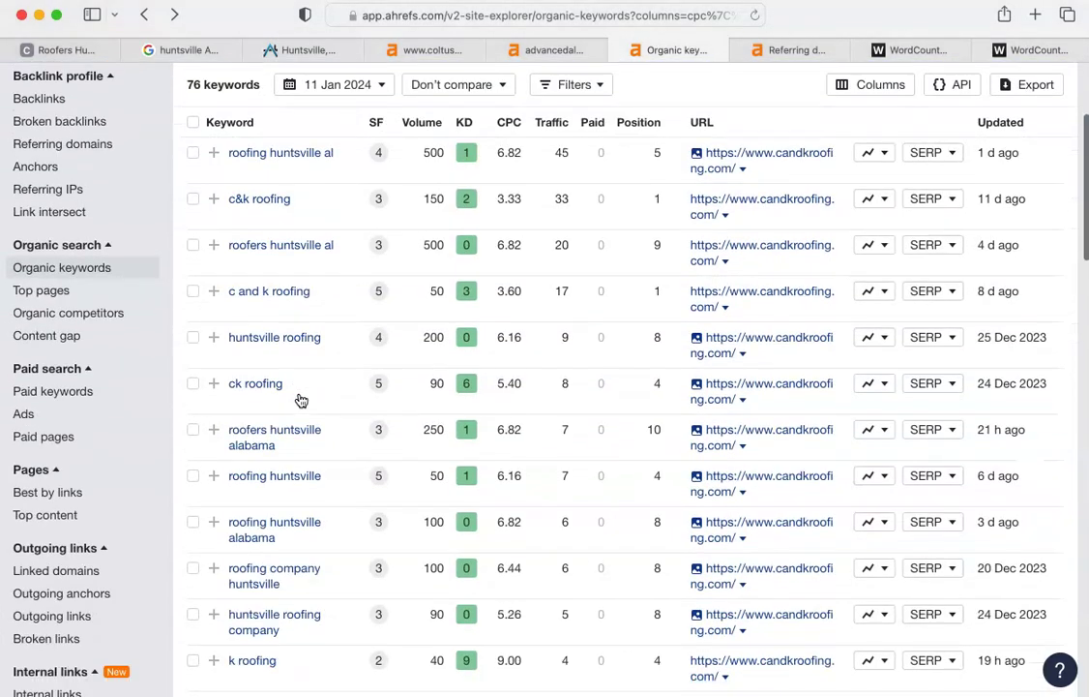
scroll(301, 400, down, 4)
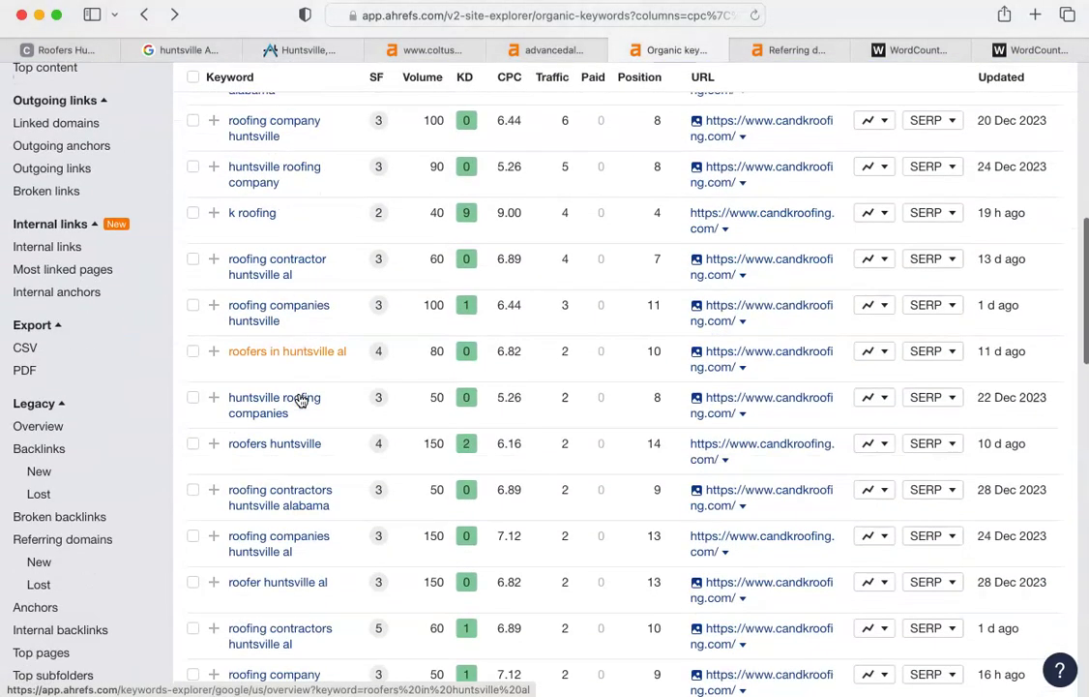
scroll(301, 399, down, 8)
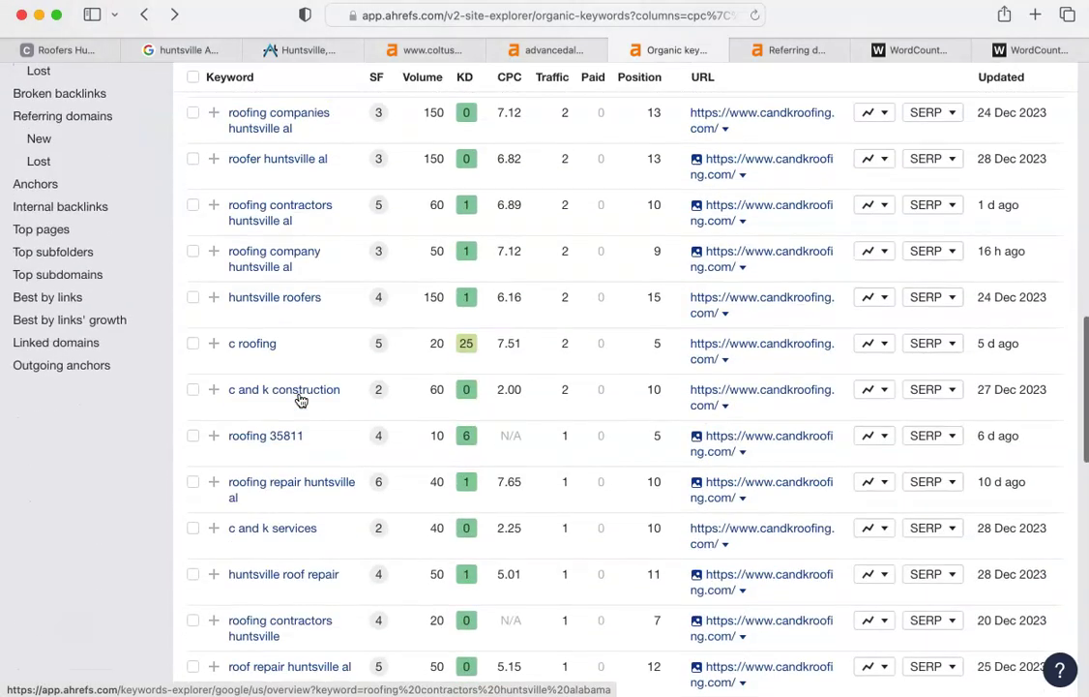
scroll(301, 400, down, 6)
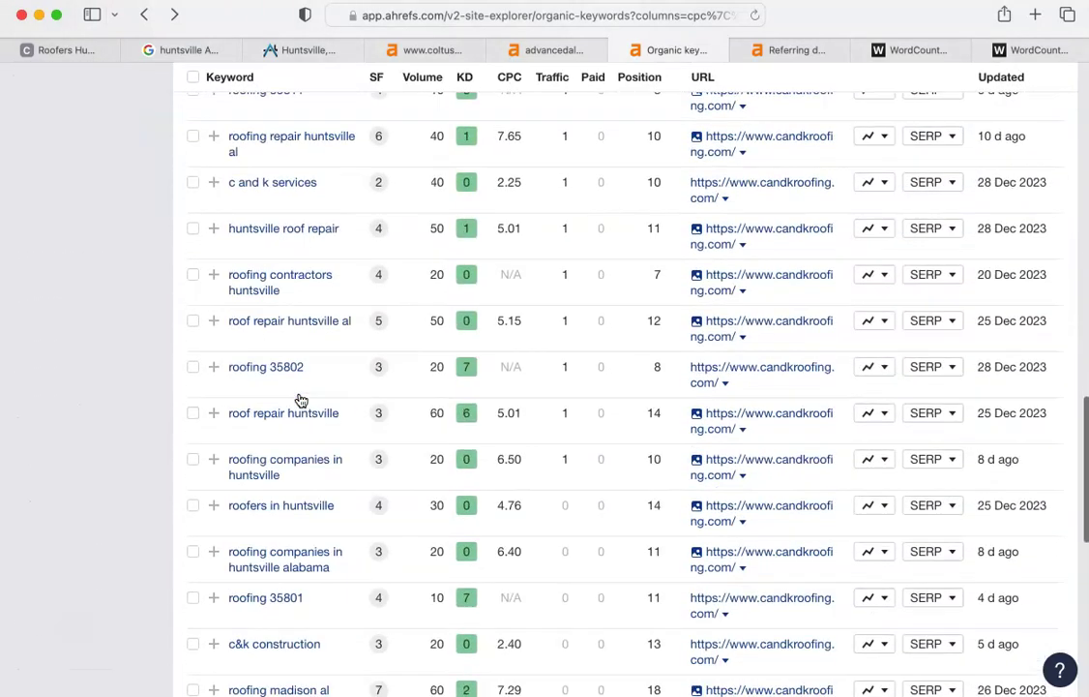
scroll(301, 399, down, 6)
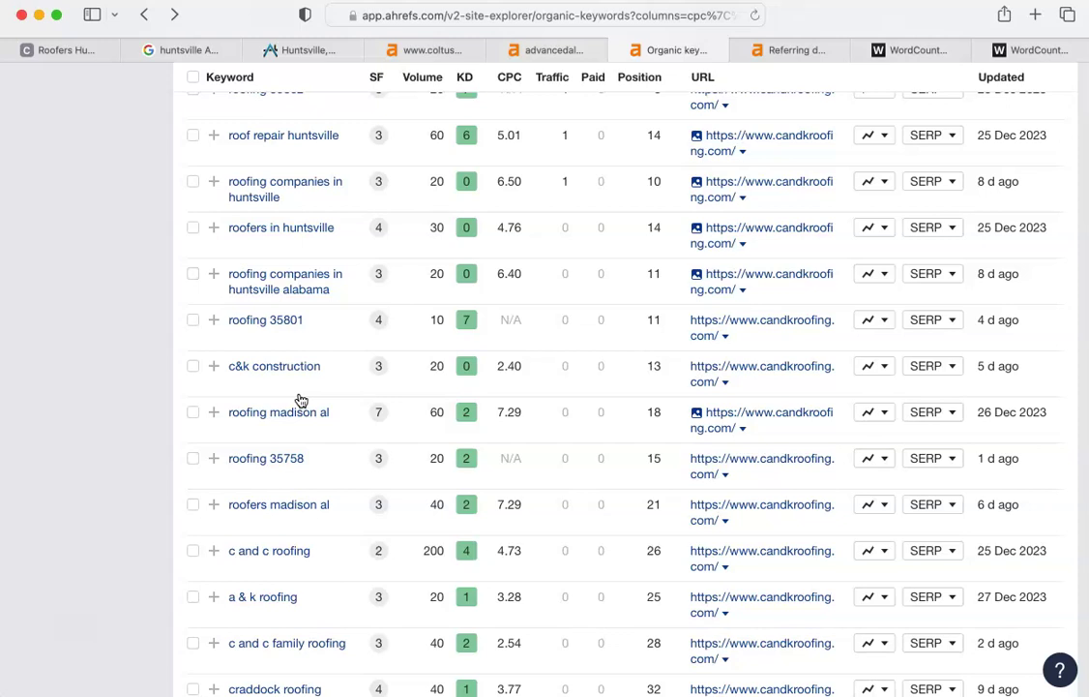
scroll(301, 400, up, 10)
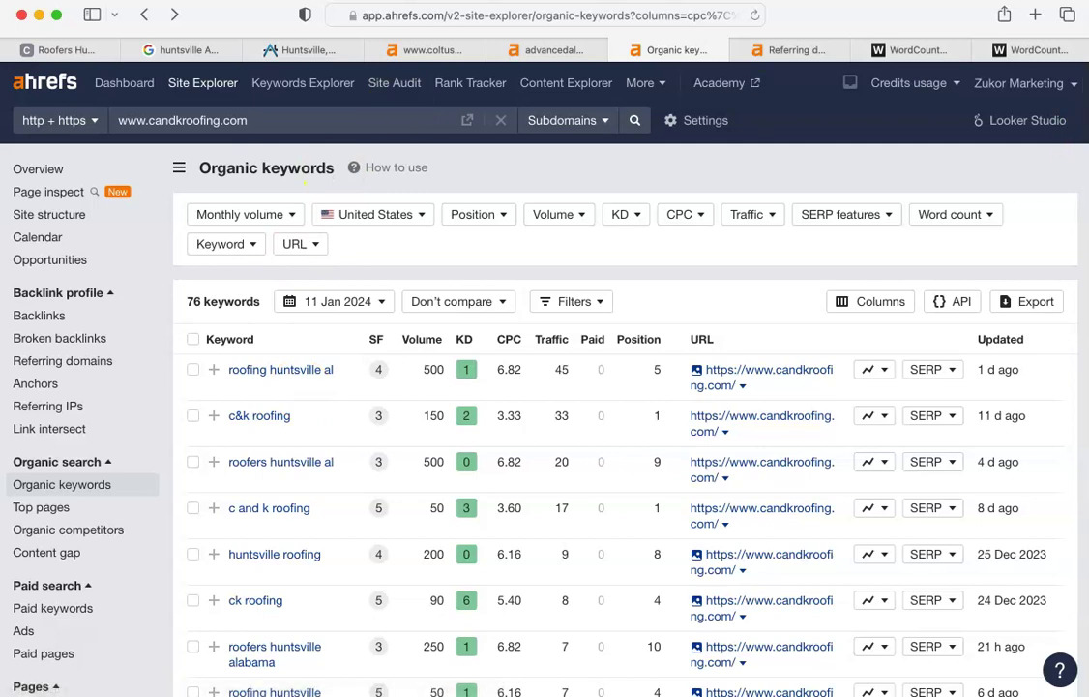
Clear the text selection on the Coltus Roofing homepage and review its service sections and project photos
click(60, 50)
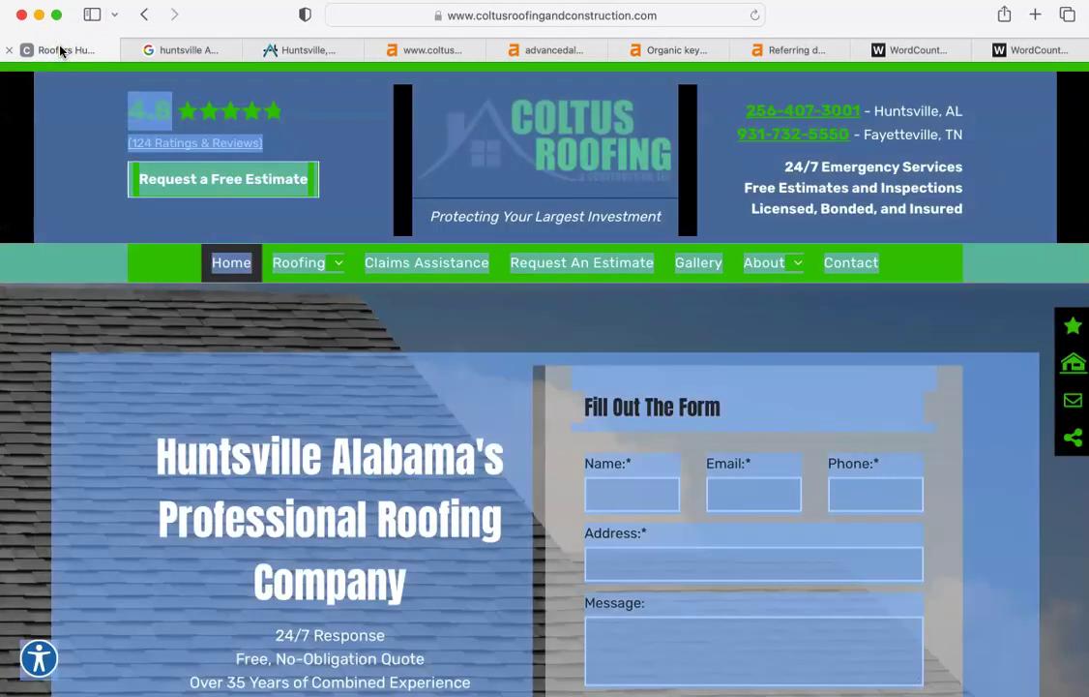
click(207, 302)
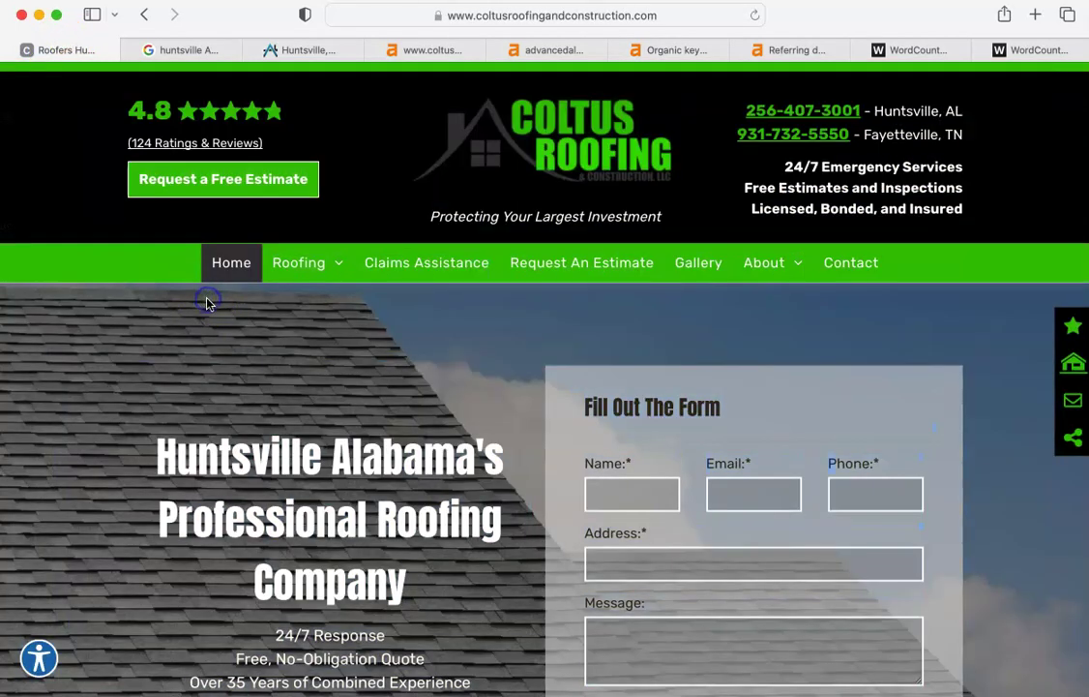
scroll(557, 365, down, 20)
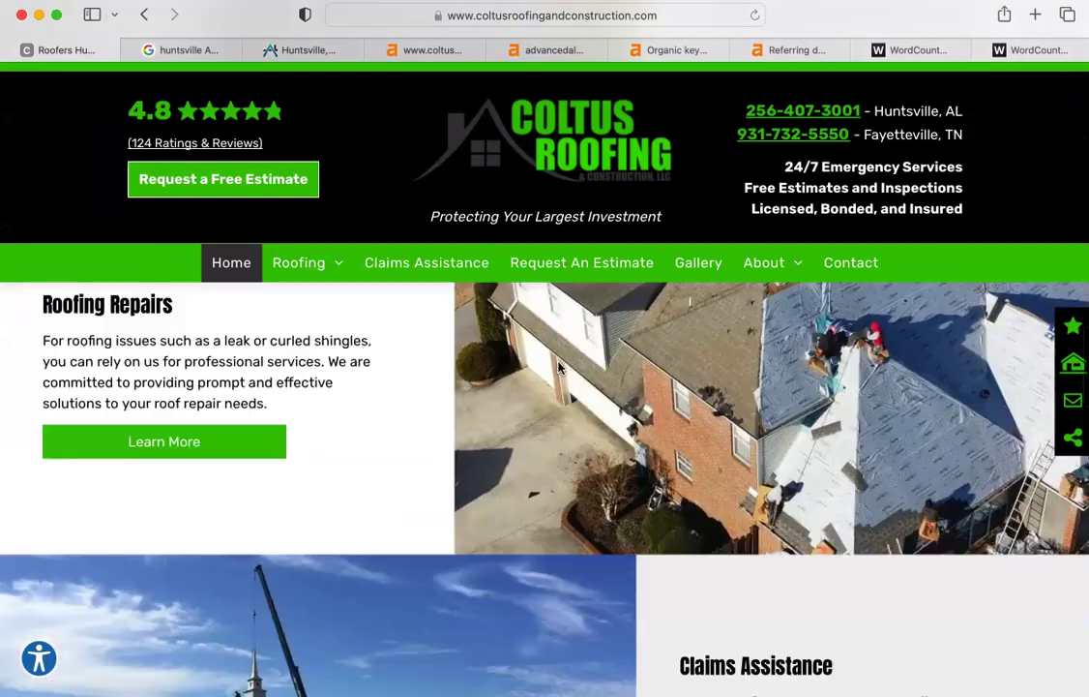
scroll(558, 366, down, 10)
scroll(557, 366, up, 4)
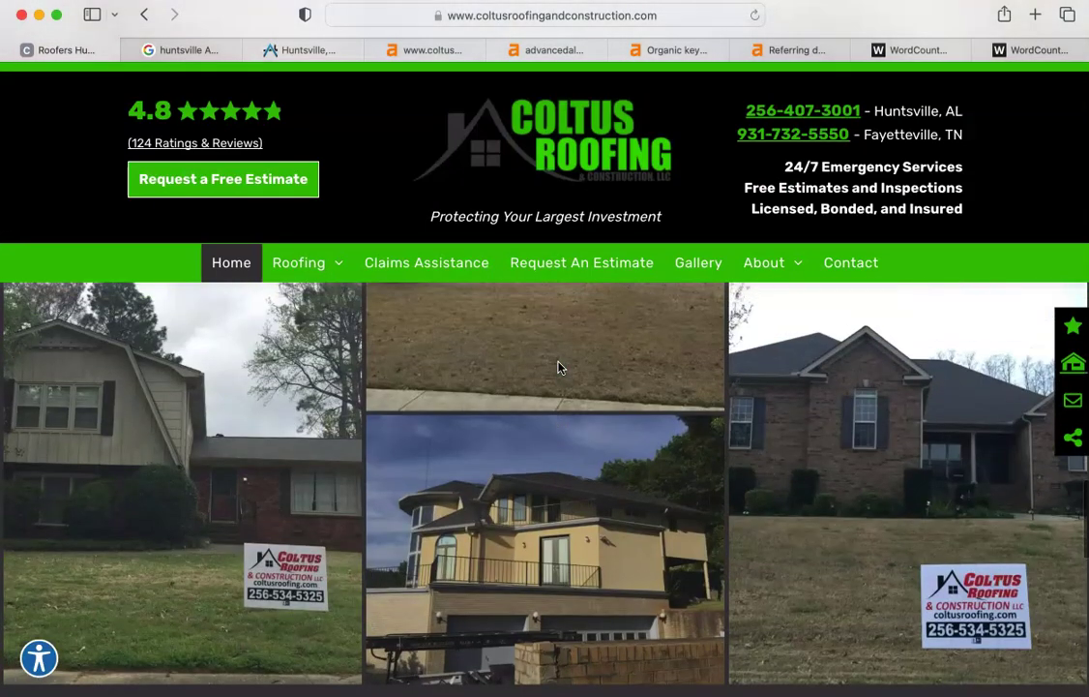
Save the Coltus Roofing homepage to the Desktop in Page Source format, keeping the suggested file name
click(209, 447)
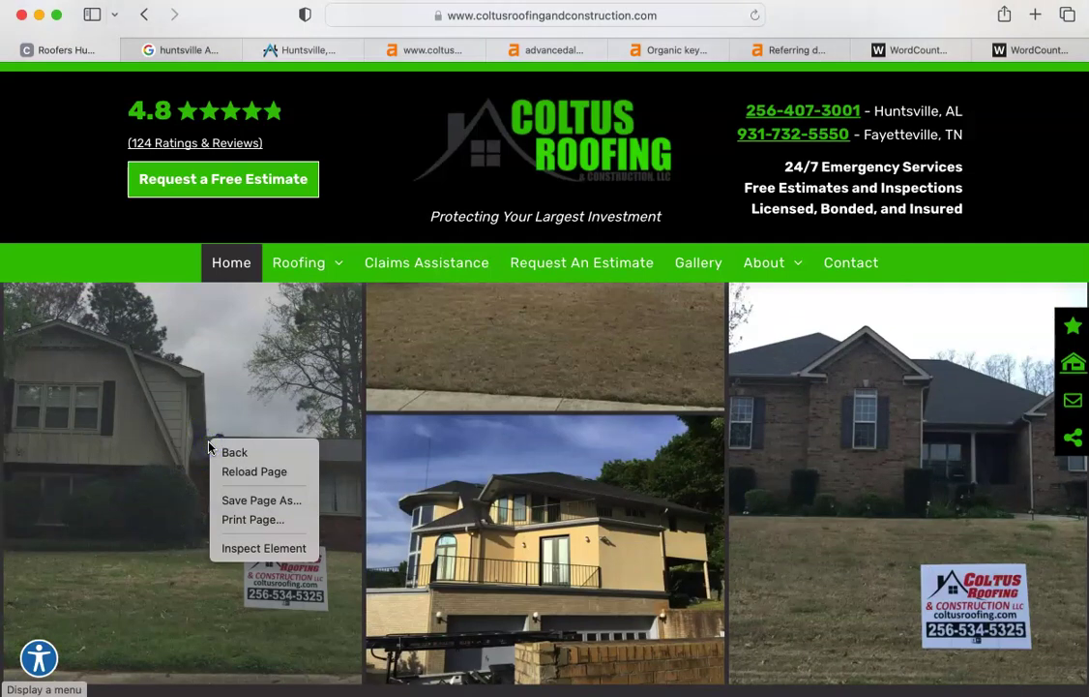
click(236, 504)
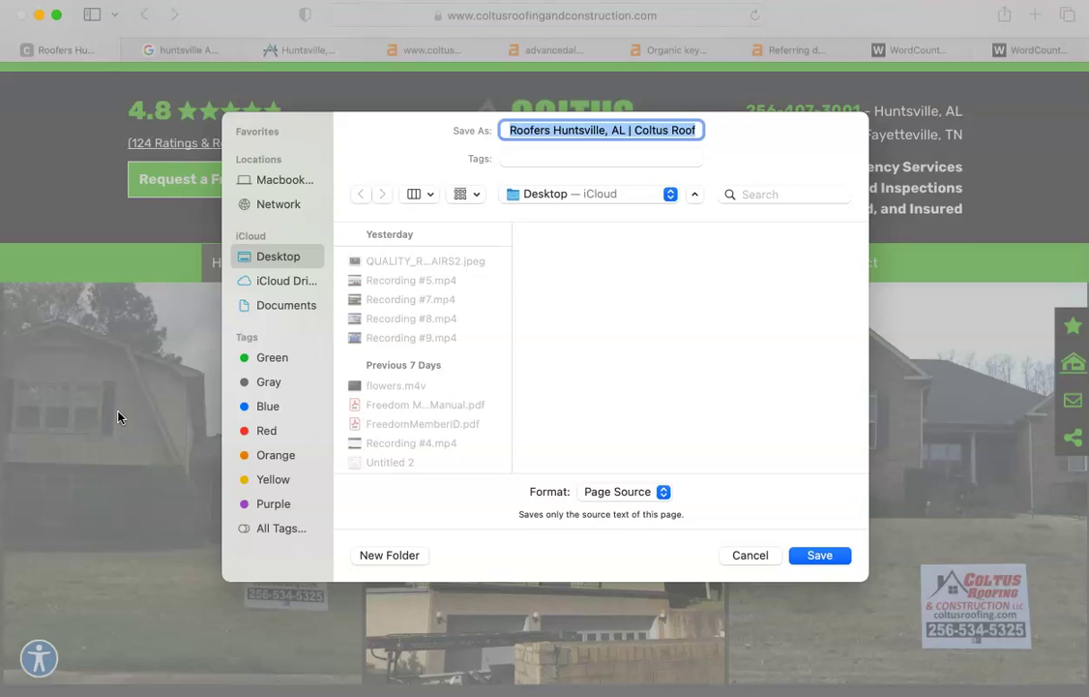
click(818, 555)
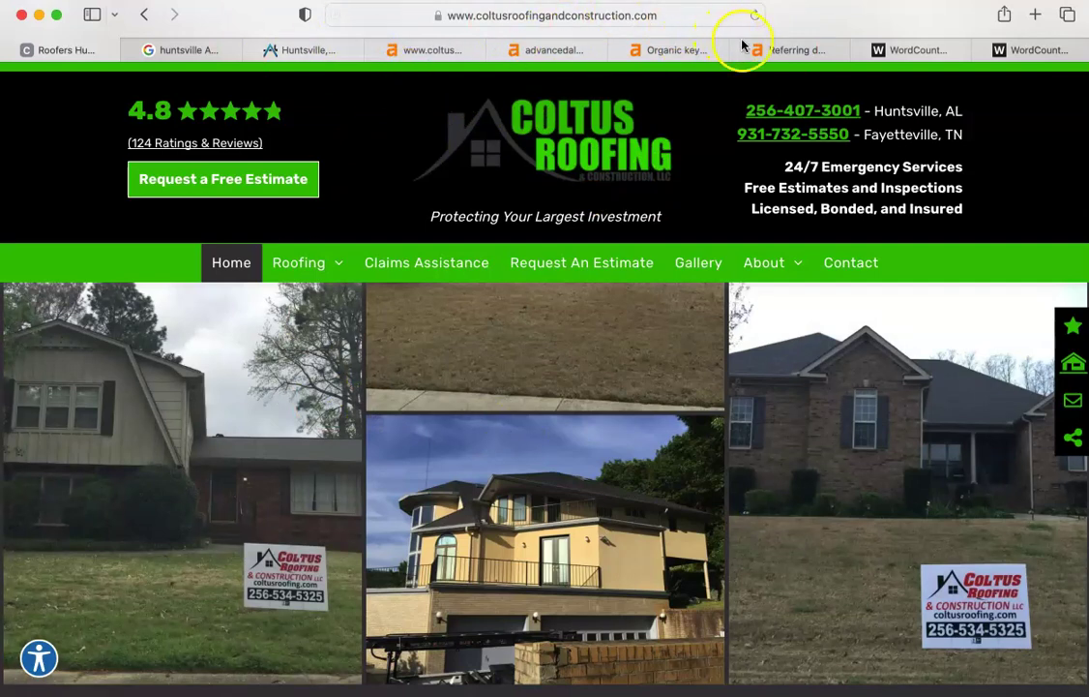
Check the Coltus backlink profile in its Ahrefs overview, and examine the Referring domains report for advancedalabama.com
click(773, 49)
click(431, 50)
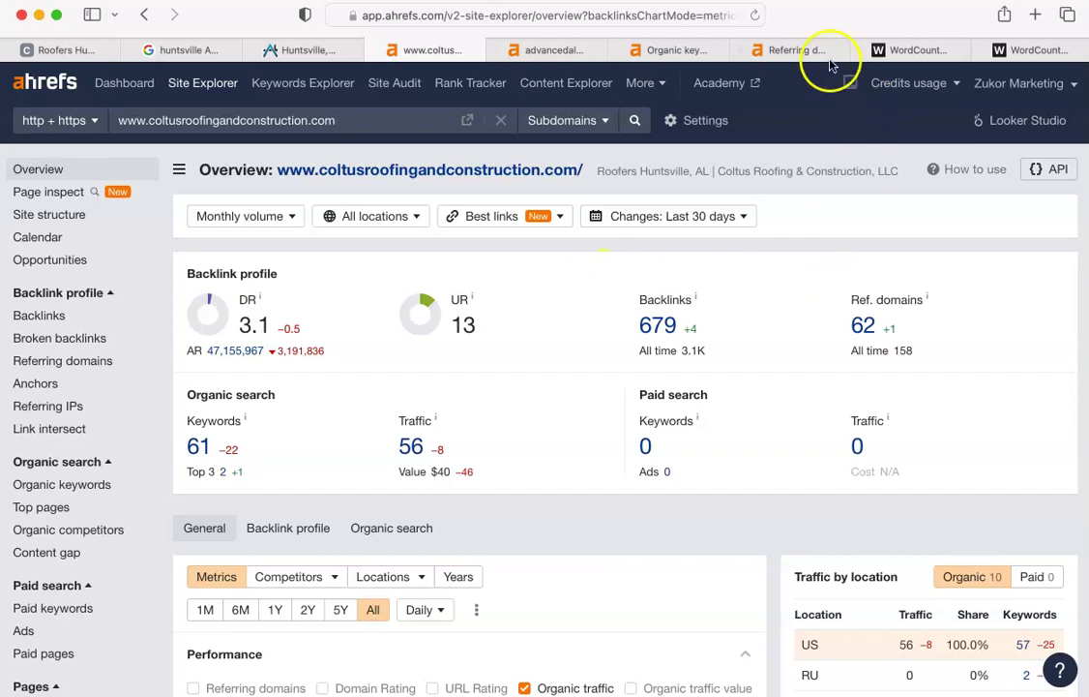
click(789, 54)
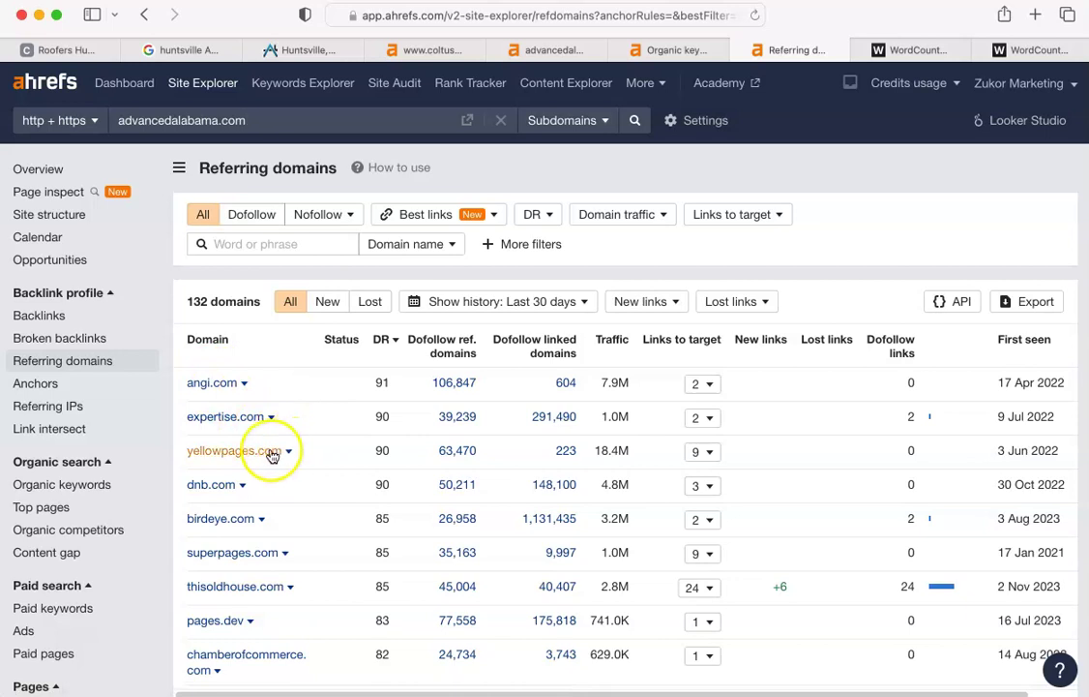
scroll(266, 475, down, 3)
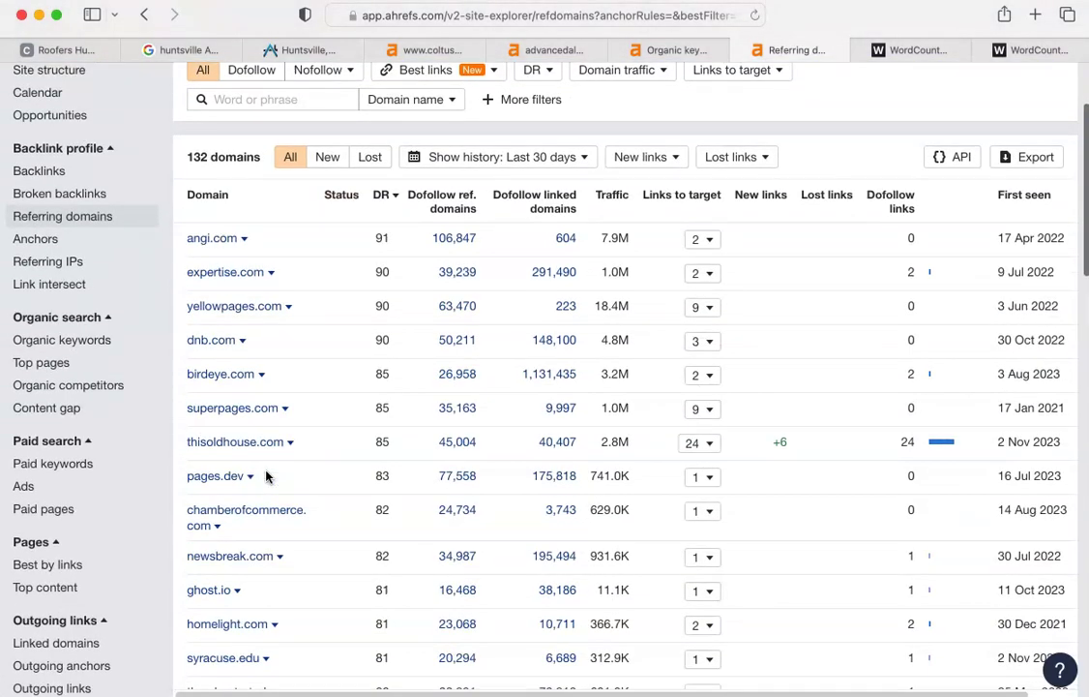
scroll(266, 474, down, 2)
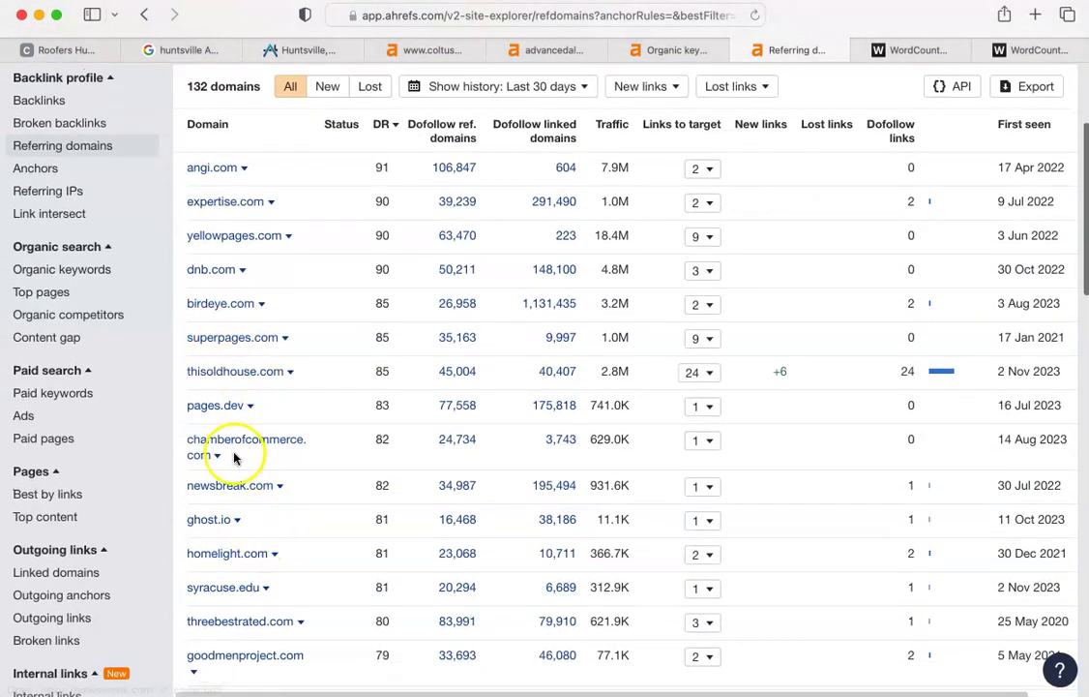
scroll(233, 458, down, 5)
scroll(233, 458, down, 8)
scroll(233, 458, down, 3)
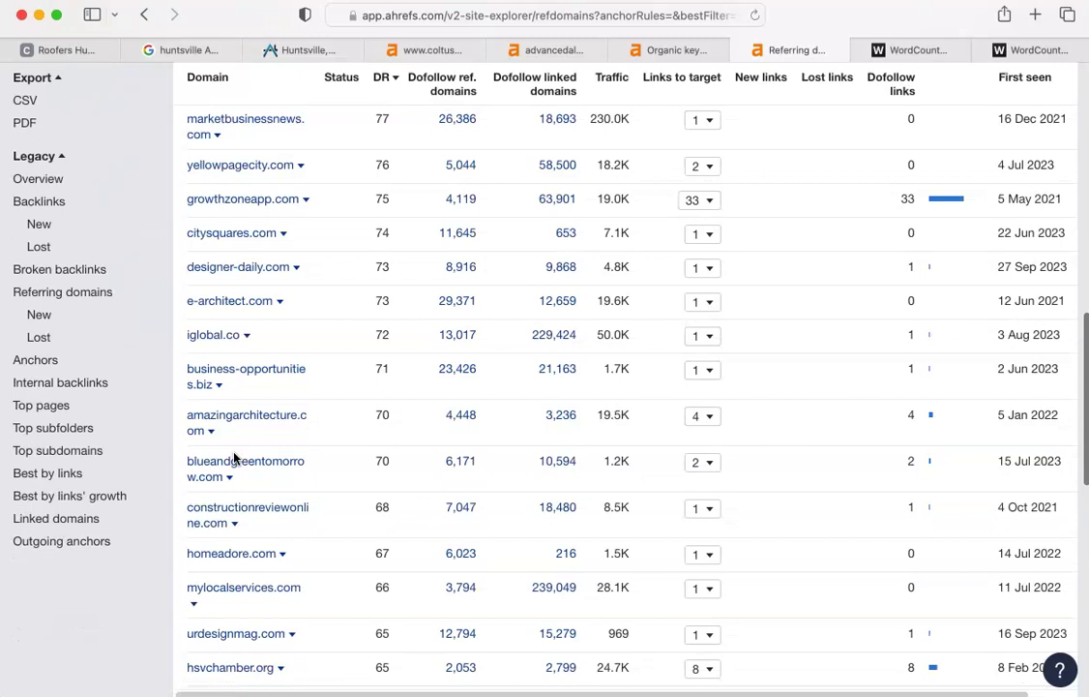
scroll(233, 458, up, 20)
click(114, 140)
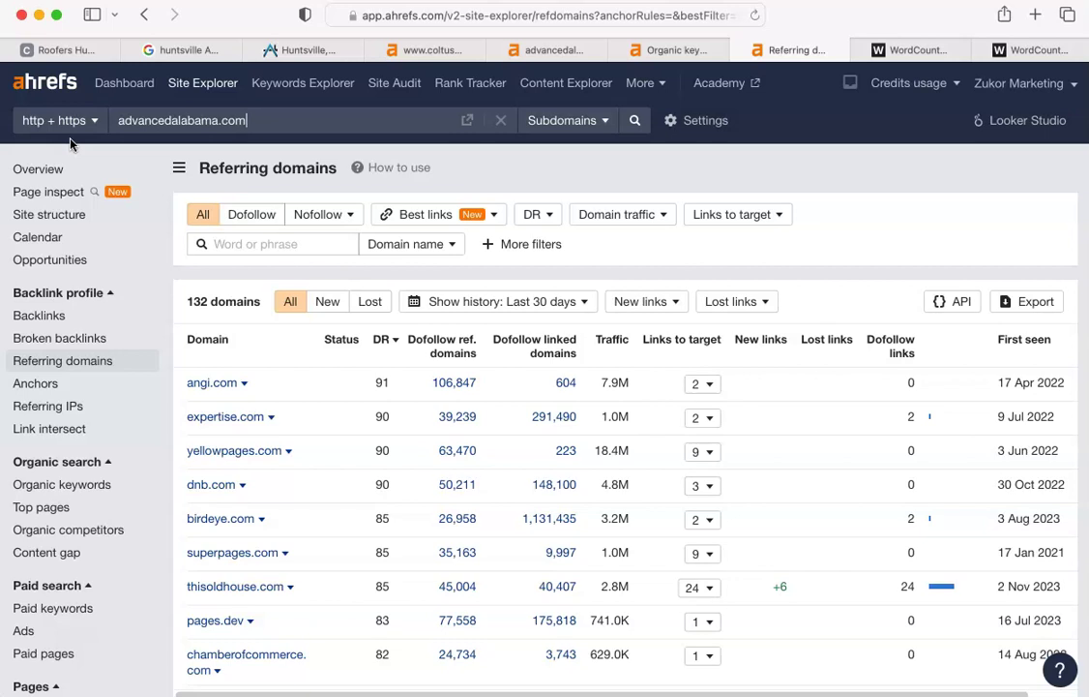
click(40, 167)
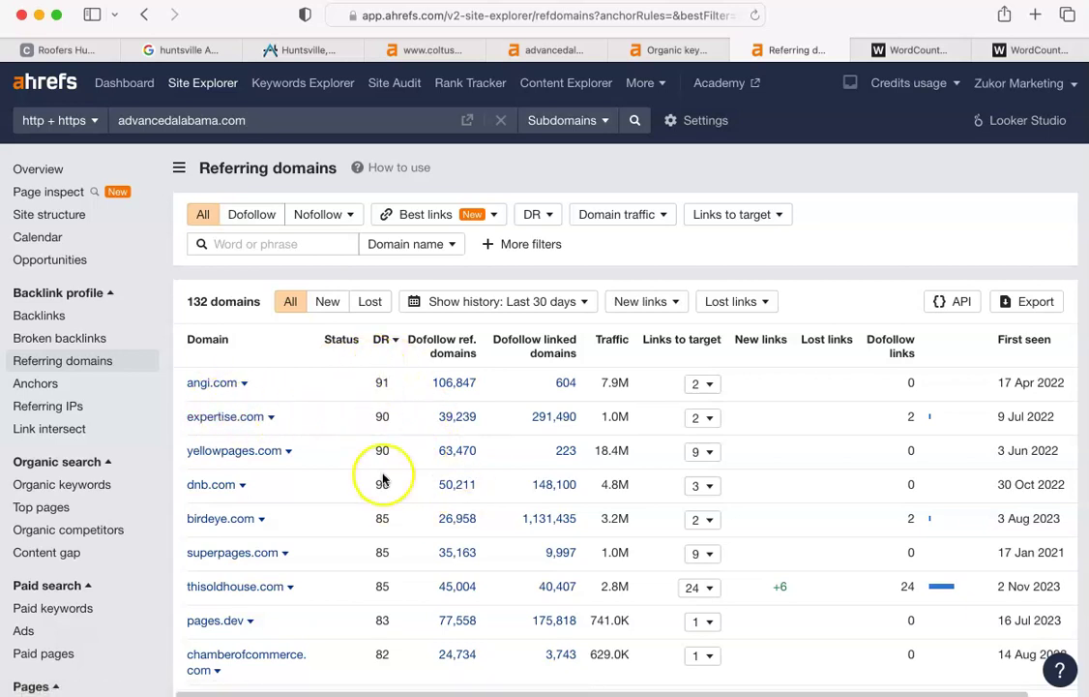
Compare the domain ratings of the referring domains on results pages 1 and 3 for advancedalabama.com, and return to page 1
scroll(384, 471, down, 10)
scroll(382, 473, down, 10)
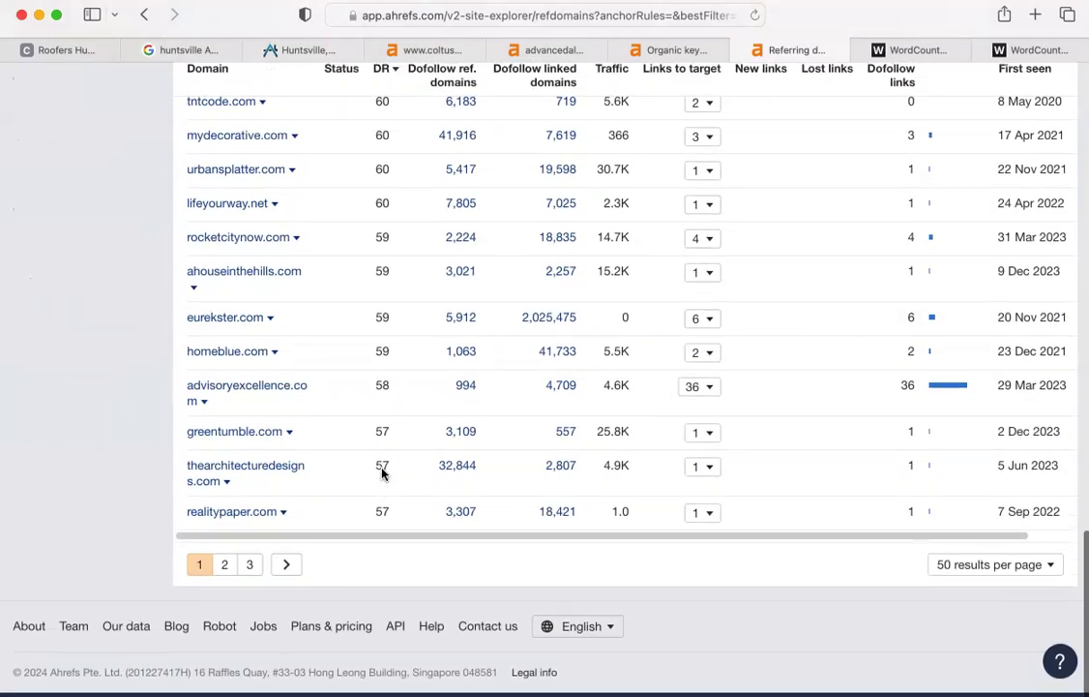
click(249, 576)
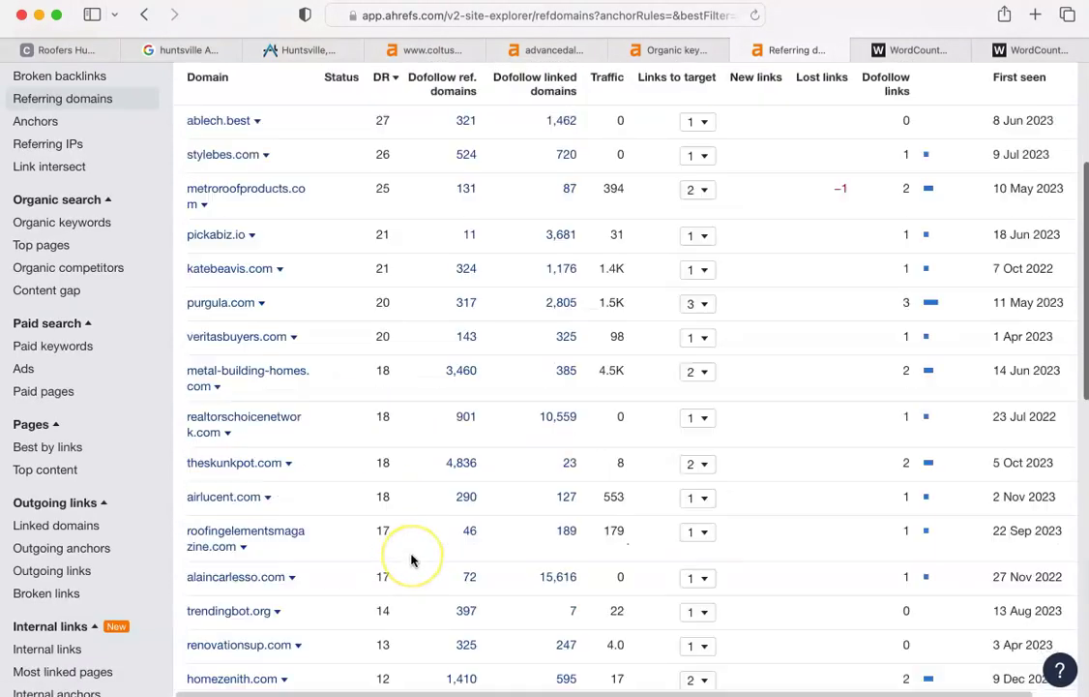
scroll(411, 556, down, 10)
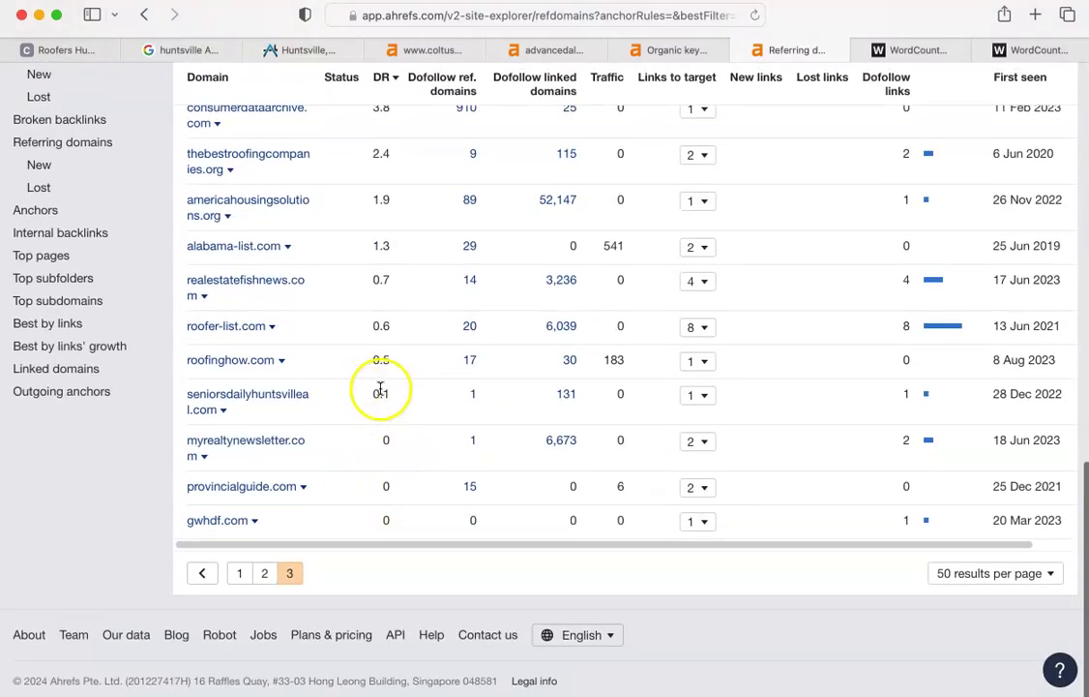
click(241, 574)
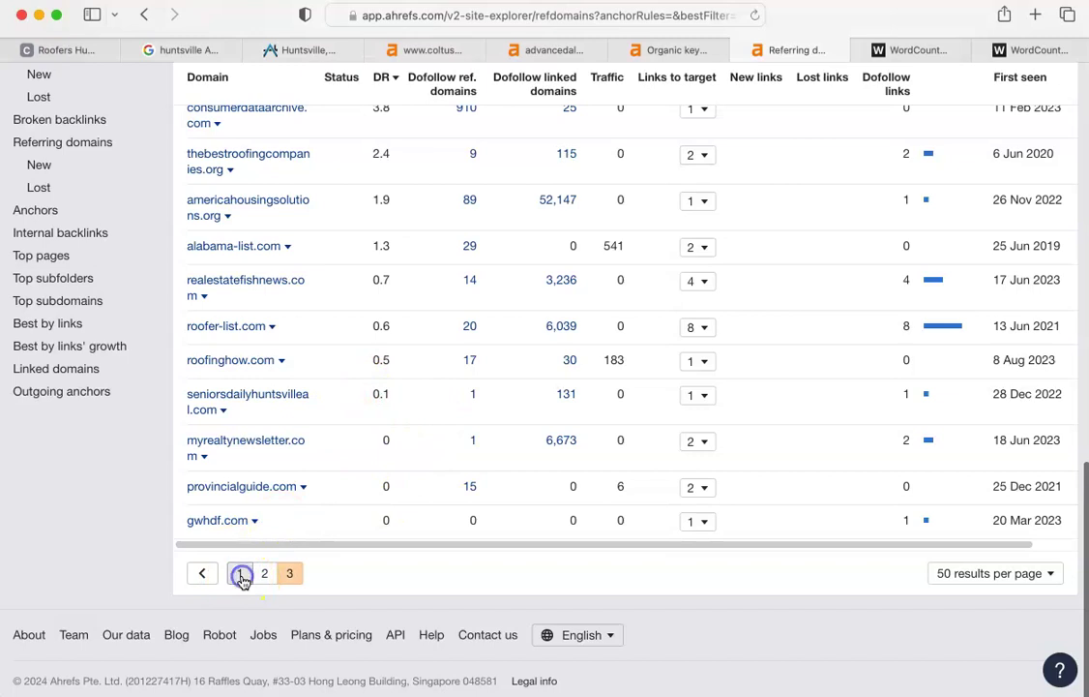
scroll(372, 387, down, 1)
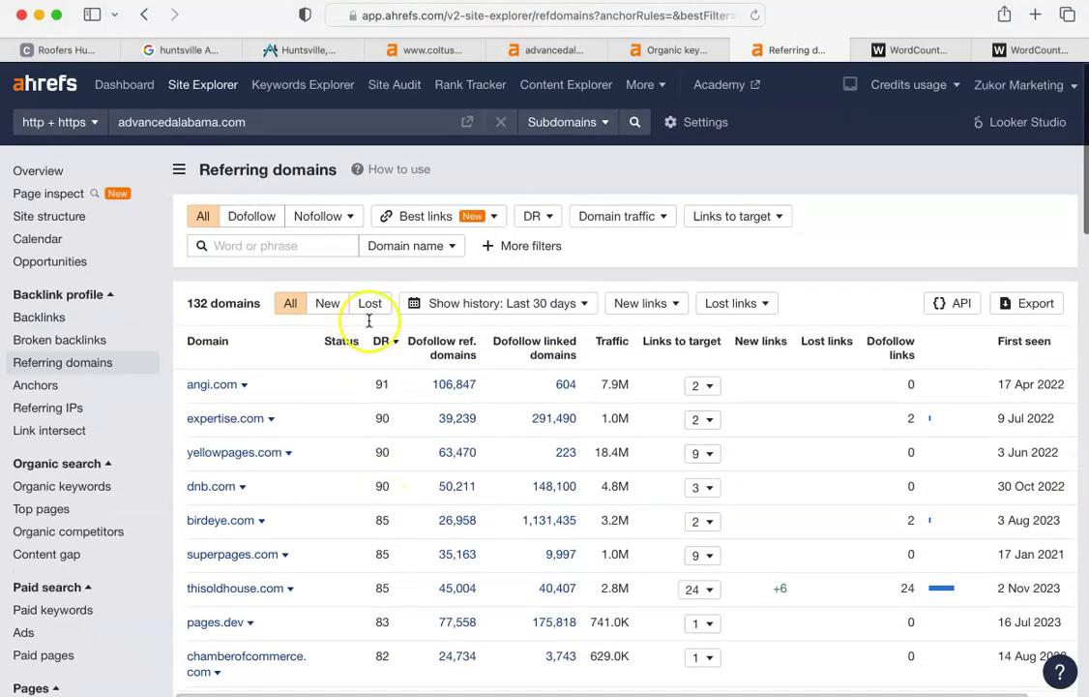